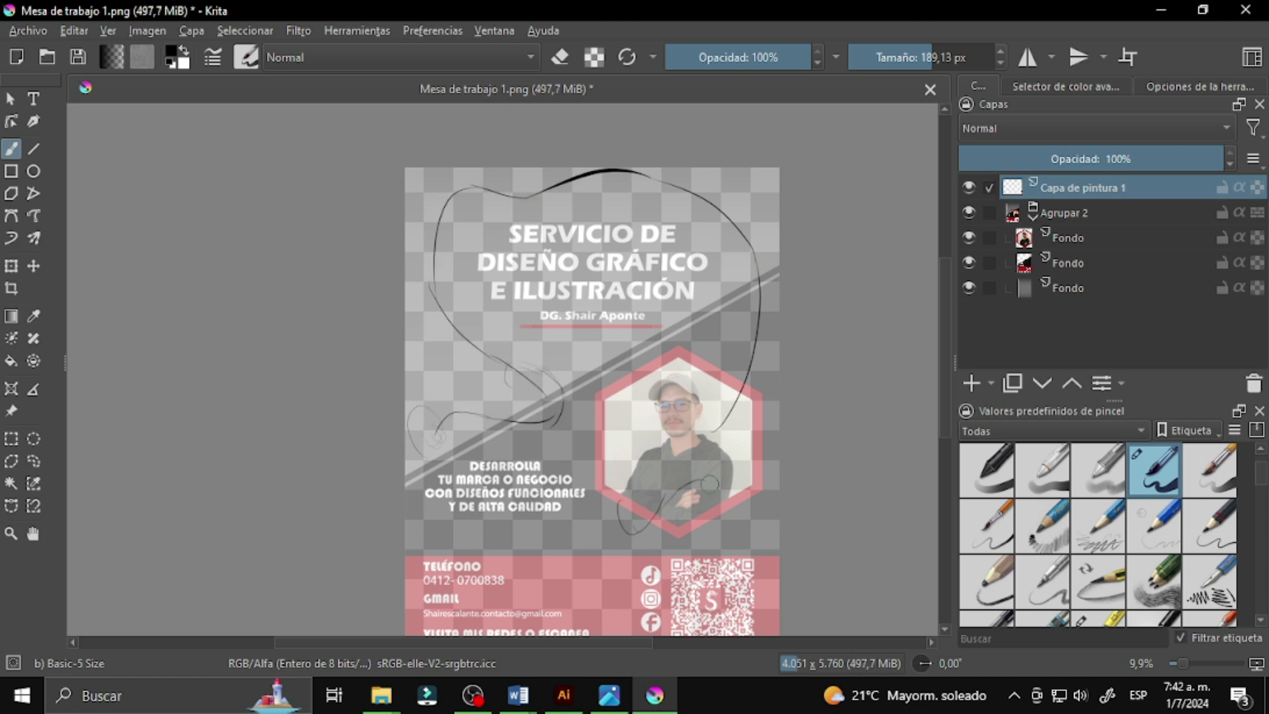
Step: Sketch the dragon's head on Capa de pintura 1 with two horns, a jaw and a small claw, erasing stray lines
{"action": "key", "text": "e"}
{"action": "mouse_move", "coordinate": [419, 449]}
{"action": "left_mouse_down"}
{"action": "mouse_move", "coordinate": [527, 389]}
{"action": "mouse_move", "coordinate": [440, 308]}
{"action": "mouse_move", "coordinate": [489, 358]}
{"action": "left_mouse_up"}
{"action": "key", "text": "e"}
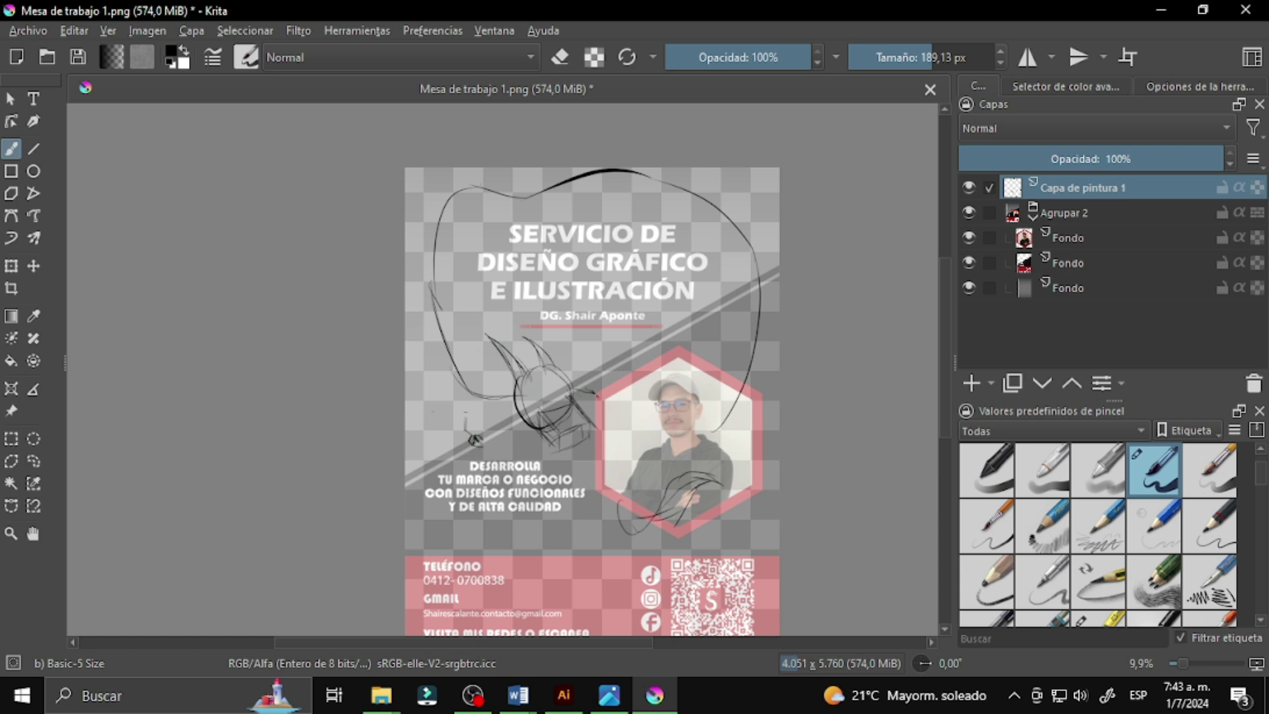
Step: Sketch the second contour of the dragon's body around the title and thicken the tail tuft over the portrait
{"action": "left_click_drag", "start_coordinate": [594, 397], "coordinate": [632, 391]}
{"action": "left_click_drag", "start_coordinate": [502, 393], "coordinate": [499, 395]}
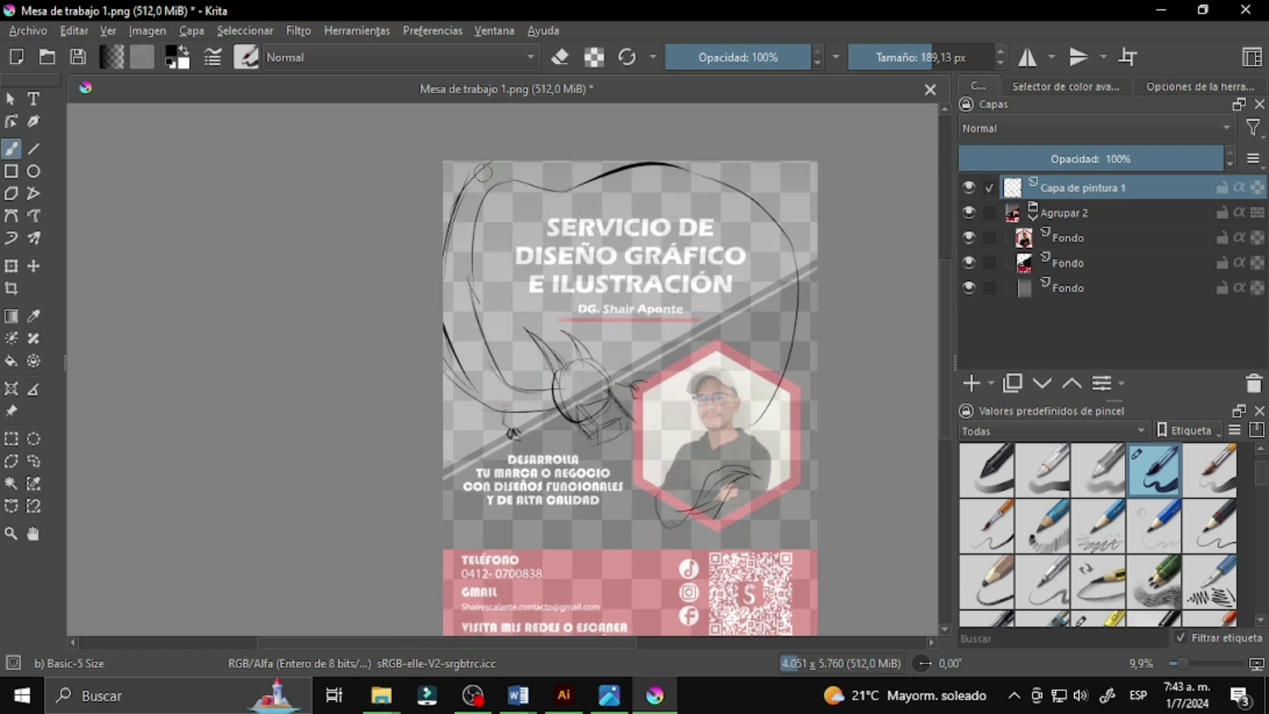
{"action": "key", "text": "e"}
{"action": "left_click_drag", "start_coordinate": [778, 384], "coordinate": [759, 420]}
{"action": "key", "text": "e"}
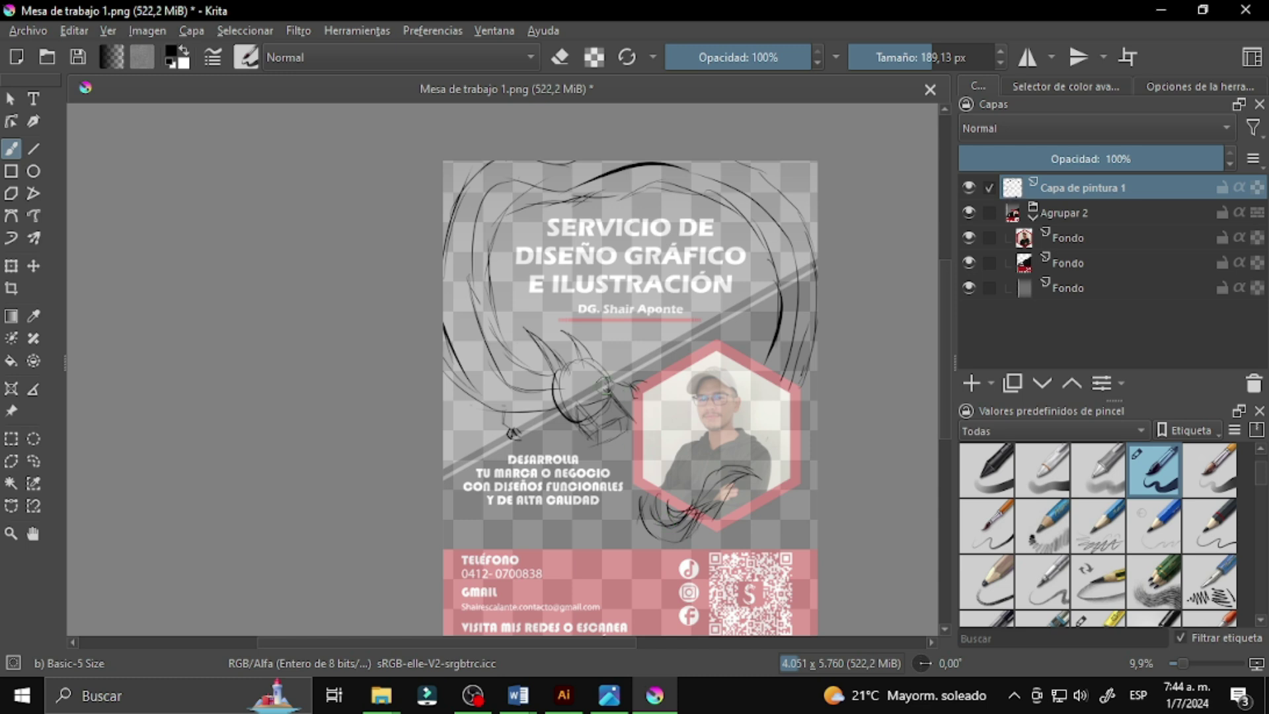
Step: Refine the rough dragon sketch around the head and jaw, adding the second hand beside the portrait's hexagonal frame
{"action": "left_click_drag", "start_coordinate": [595, 396], "coordinate": [645, 353]}
{"action": "key", "text": "e"}
{"action": "left_click_drag", "start_coordinate": [594, 397], "coordinate": [585, 383]}
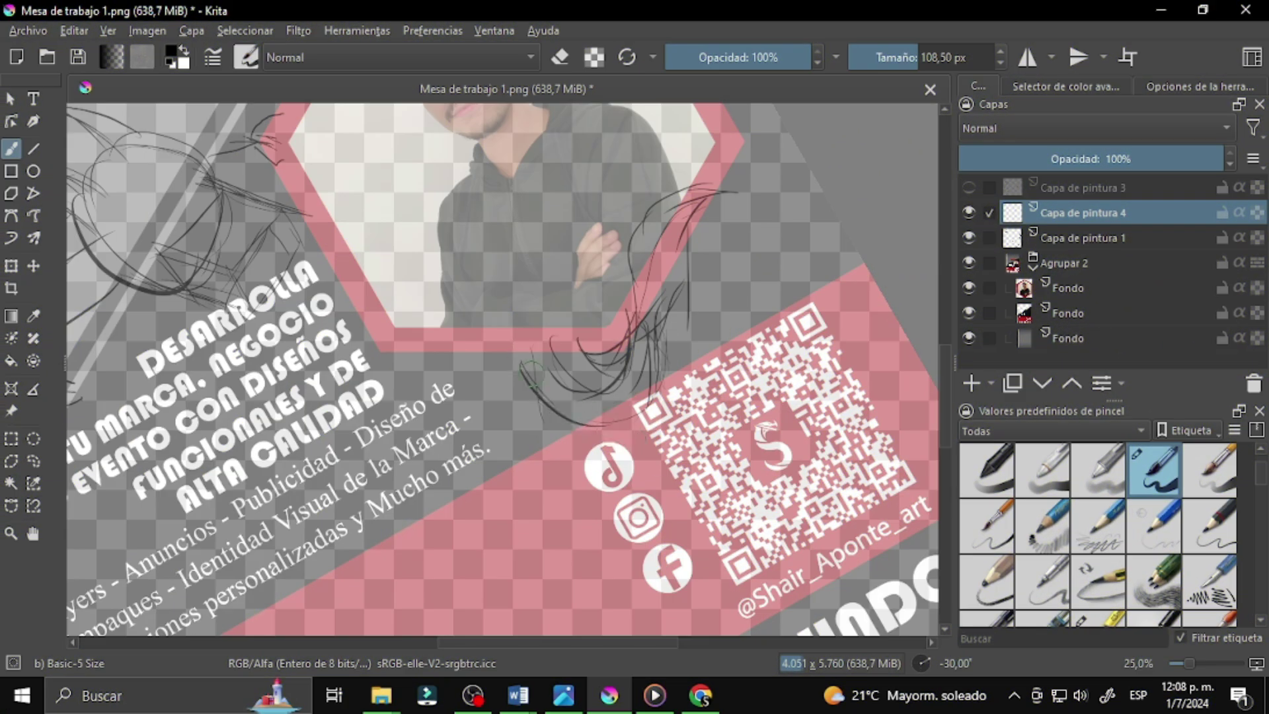
Step: Draw bold strokes for the dragon's tail tip over the sketch beside the portrait on Capa de pintura 4
{"action": "left_click_drag", "start_coordinate": [636, 331], "coordinate": [740, 154]}
{"action": "left_click_drag", "start_coordinate": [502, 370], "coordinate": [558, 362]}
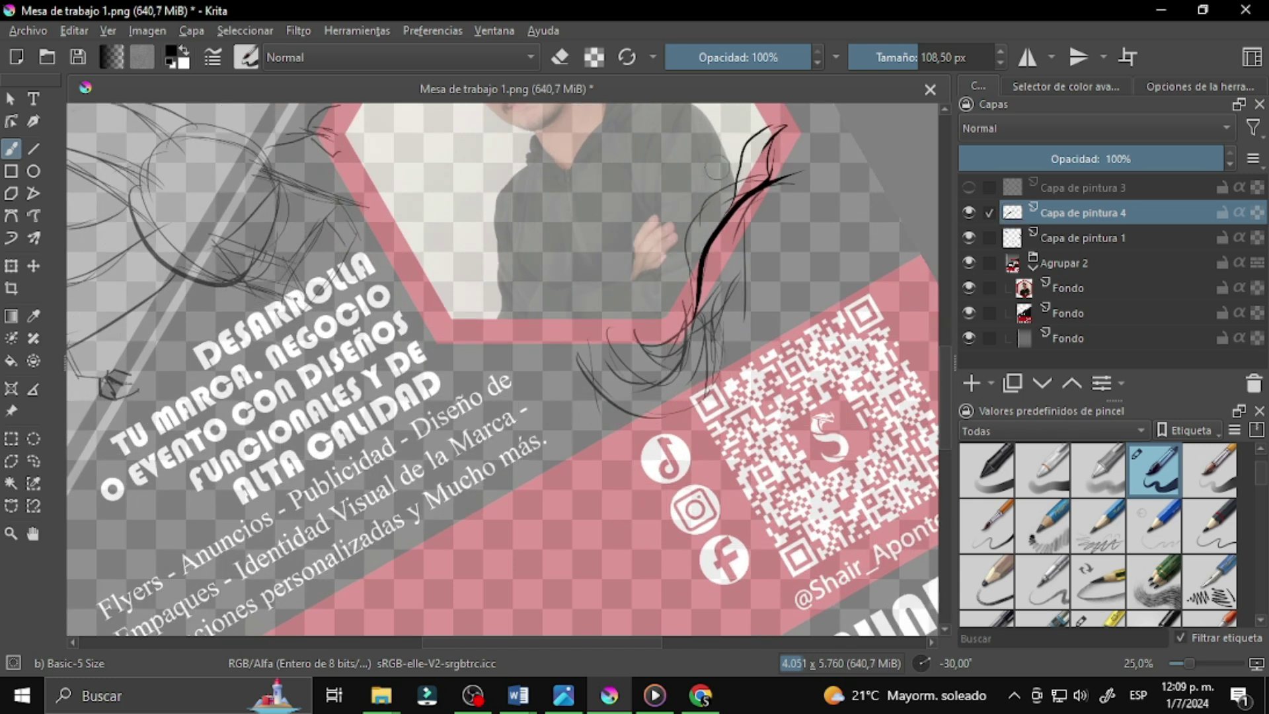
{"action": "left_click_drag", "start_coordinate": [777, 177], "coordinate": [842, 165]}
{"action": "mouse_move", "coordinate": [595, 330]}
{"action": "left_mouse_down"}
{"action": "mouse_move", "coordinate": [545, 394]}
{"action": "mouse_move", "coordinate": [575, 413]}
{"action": "left_mouse_up"}
Step: Draw the dragon's snout contour, nose horn and nostril mark over the rough head sketch
{"action": "mouse_move", "coordinate": [718, 244]}
{"action": "left_mouse_down"}
{"action": "mouse_move", "coordinate": [758, 212]}
{"action": "mouse_move", "coordinate": [714, 303]}
{"action": "left_mouse_up"}
{"action": "left_click_drag", "start_coordinate": [714, 304], "coordinate": [614, 343]}
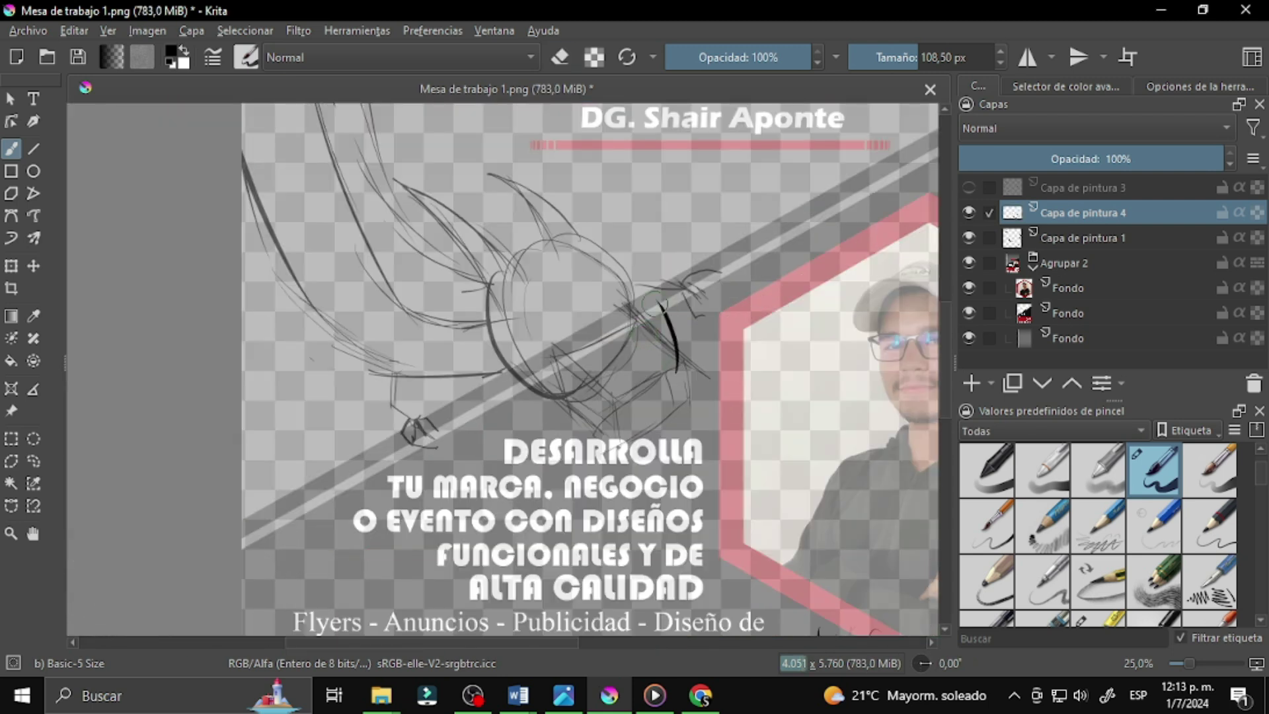
{"action": "left_click_drag", "start_coordinate": [680, 404], "coordinate": [646, 428]}
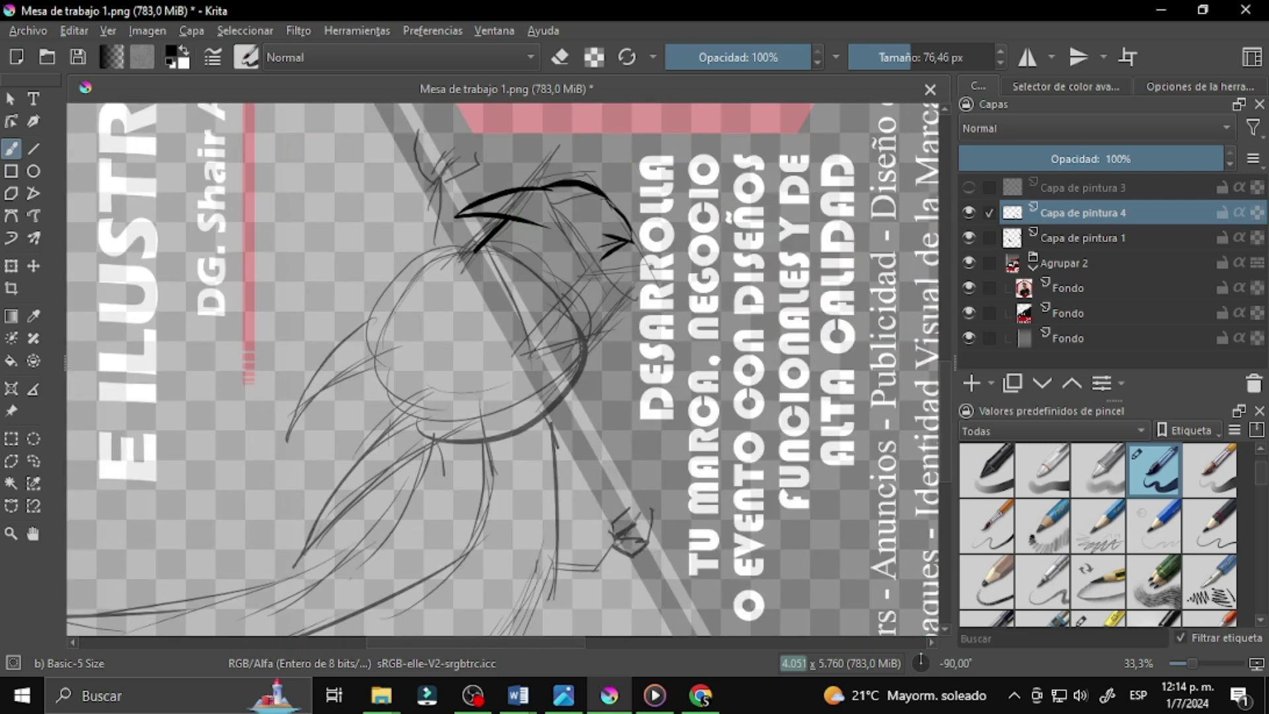
{"action": "left_click_drag", "start_coordinate": [624, 311], "coordinate": [666, 324]}
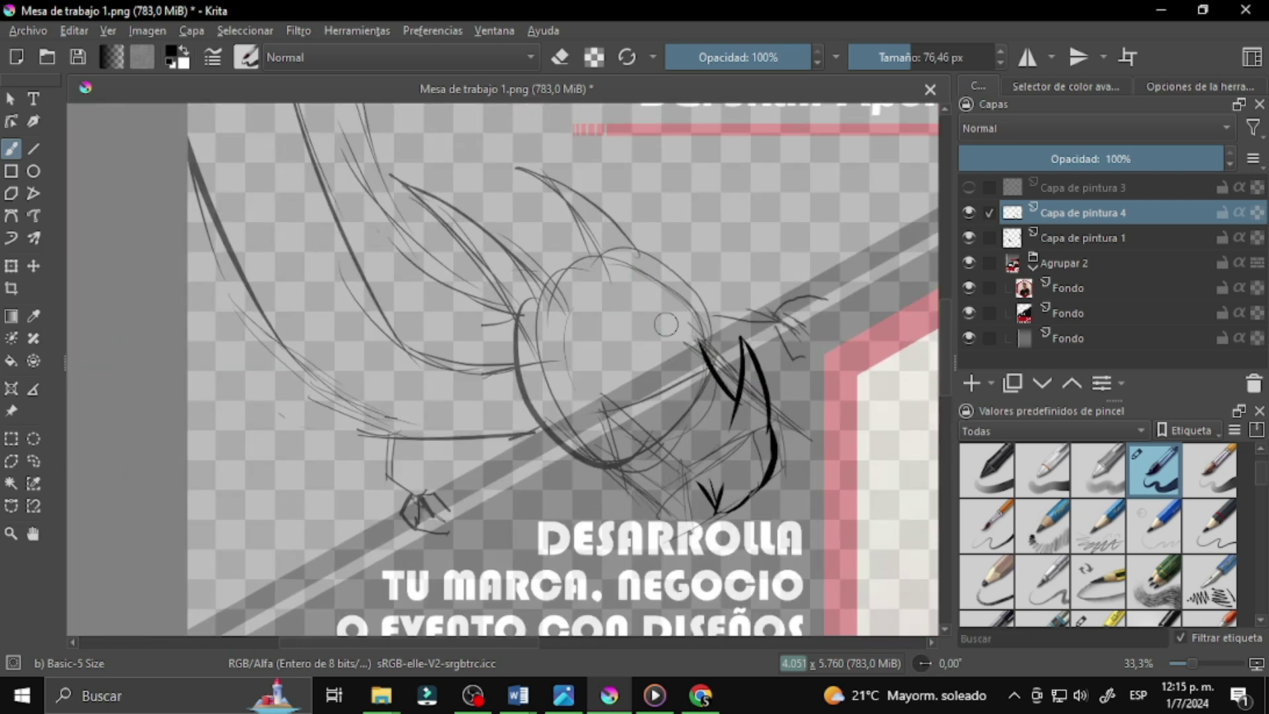
Step: Draw the dragon's forehead line, brow and two long horns with their bases, erasing stray strokes
{"action": "mouse_move", "coordinate": [618, 133]}
{"action": "left_mouse_down"}
{"action": "mouse_move", "coordinate": [595, 198]}
{"action": "mouse_move", "coordinate": [582, 390]}
{"action": "left_mouse_up"}
{"action": "mouse_move", "coordinate": [581, 390]}
{"action": "left_mouse_down"}
{"action": "mouse_move", "coordinate": [591, 245]}
{"action": "mouse_move", "coordinate": [528, 277]}
{"action": "left_mouse_up"}
{"action": "mouse_move", "coordinate": [528, 278]}
{"action": "left_mouse_down"}
{"action": "mouse_move", "coordinate": [477, 306]}
{"action": "mouse_move", "coordinate": [463, 344]}
{"action": "mouse_move", "coordinate": [489, 397]}
{"action": "mouse_move", "coordinate": [528, 383]}
{"action": "mouse_move", "coordinate": [517, 357]}
{"action": "mouse_move", "coordinate": [542, 281]}
{"action": "mouse_move", "coordinate": [503, 310]}
{"action": "mouse_move", "coordinate": [489, 344]}
{"action": "mouse_move", "coordinate": [509, 331]}
{"action": "mouse_move", "coordinate": [463, 265]}
{"action": "mouse_move", "coordinate": [558, 297]}
{"action": "left_mouse_up"}
{"action": "left_click_drag", "start_coordinate": [675, 324], "coordinate": [631, 350]}
{"action": "mouse_move", "coordinate": [644, 260]}
{"action": "left_mouse_down"}
{"action": "mouse_move", "coordinate": [436, 201]}
{"action": "mouse_move", "coordinate": [325, 388]}
{"action": "left_mouse_up"}
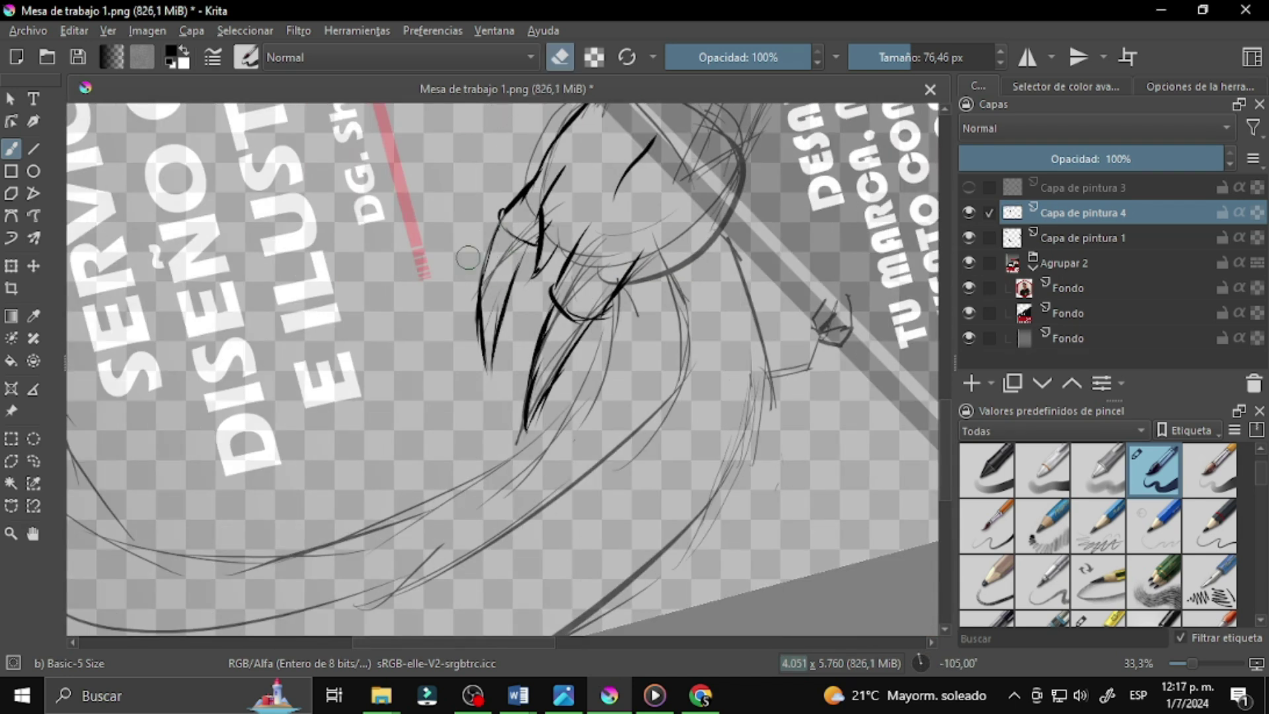
{"action": "mouse_move", "coordinate": [502, 370]}
{"action": "left_mouse_down"}
{"action": "mouse_move", "coordinate": [462, 330]}
{"action": "mouse_move", "coordinate": [544, 277]}
{"action": "mouse_move", "coordinate": [493, 423]}
{"action": "left_mouse_up"}
{"action": "mouse_move", "coordinate": [479, 347]}
{"action": "left_mouse_down"}
{"action": "mouse_move", "coordinate": [518, 231]}
{"action": "mouse_move", "coordinate": [594, 317]}
{"action": "mouse_move", "coordinate": [642, 405]}
{"action": "left_mouse_up"}
Step: Draw the dragon's eye and lower jaw line in mirrored view and clean up the overlapping strokes
{"action": "key", "text": "m"}
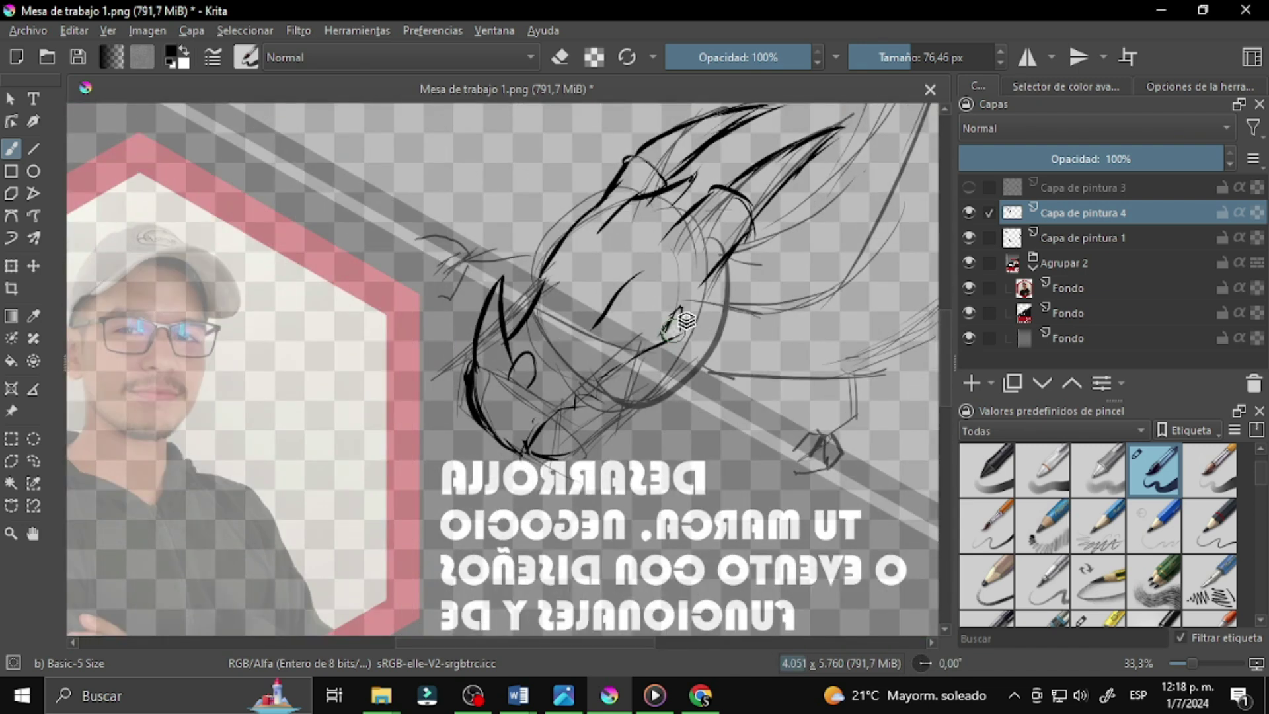
{"action": "left_click_drag", "start_coordinate": [551, 447], "coordinate": [478, 365]}
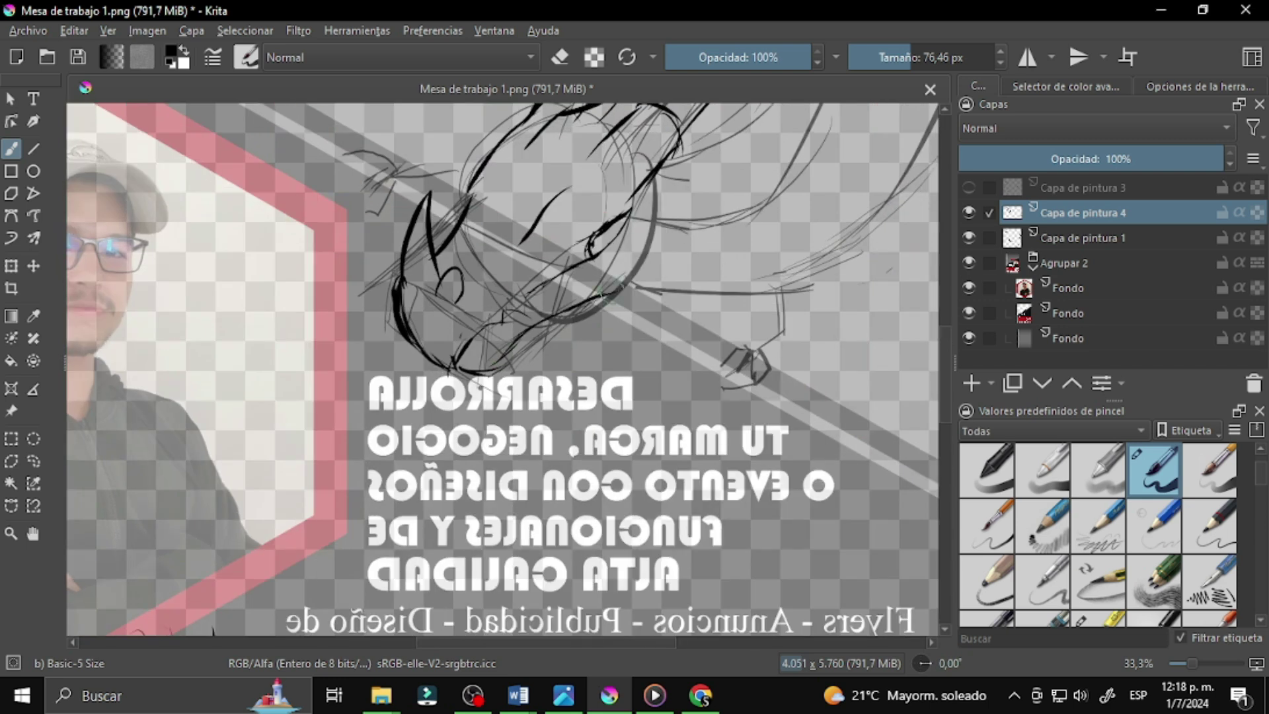
{"action": "key", "text": "m"}
{"action": "key", "text": "4"}
{"action": "key", "text": "4"}
{"action": "key", "text": "4"}
{"action": "key", "text": "4"}
{"action": "key", "text": "4"}
{"action": "key", "text": "4"}
{"action": "key", "text": "4"}
{"action": "key", "text": "4"}
{"action": "key", "text": "e"}
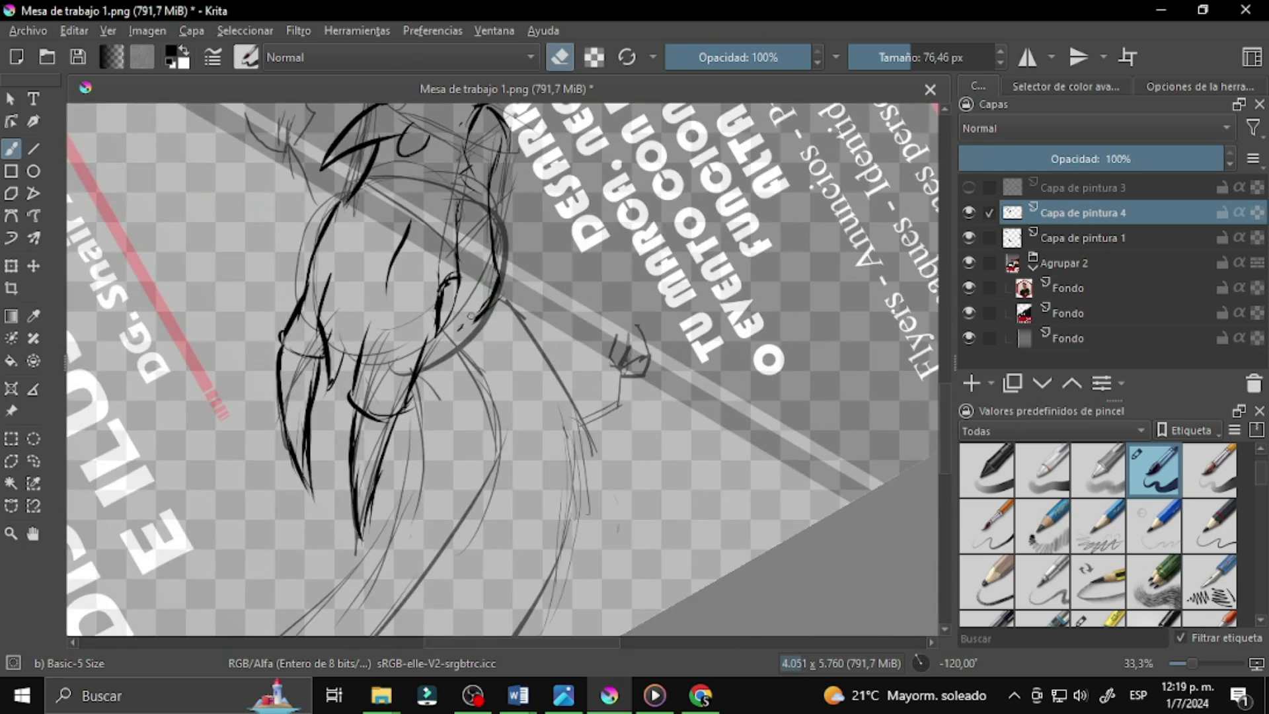
{"action": "key", "text": "e"}
Step: Draw the pointed spike at the back of the dragon's jaw
{"action": "key", "text": "5"}
{"action": "key", "text": "6"}
{"action": "key", "text": "6"}
{"action": "key", "text": "6"}
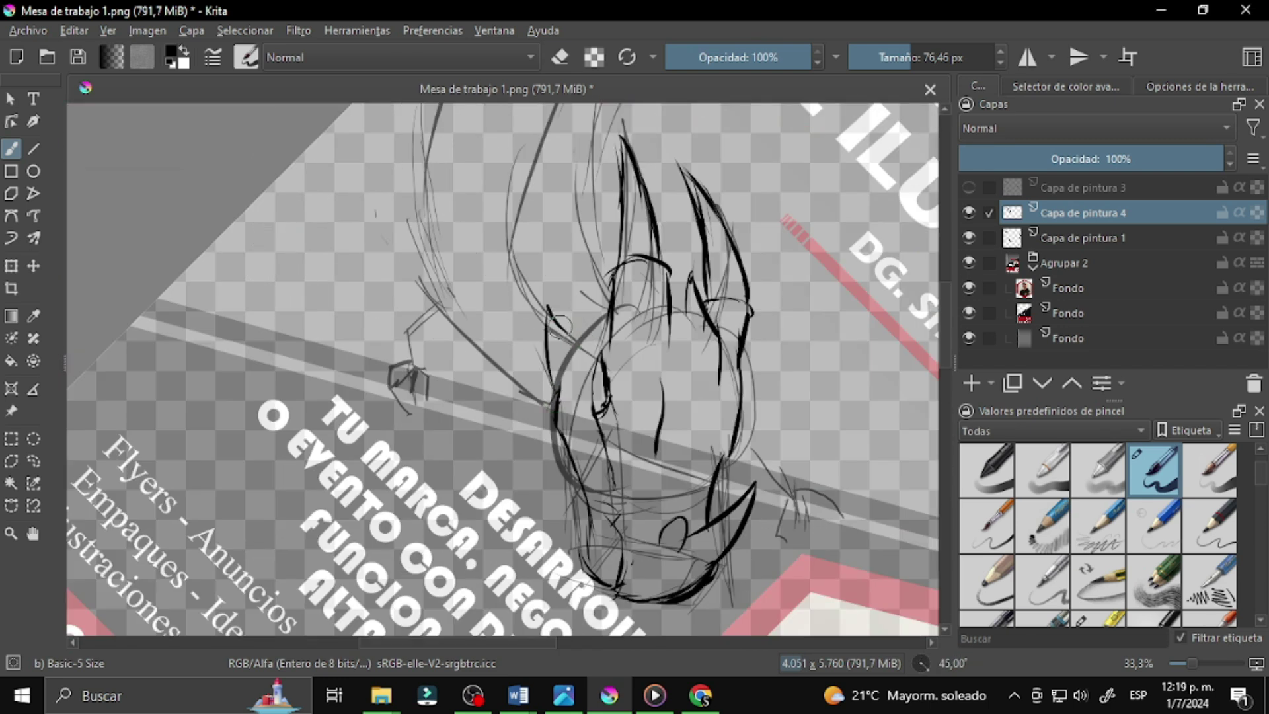
{"action": "key", "text": "e"}
{"action": "key", "text": "5"}
{"action": "key", "text": "4"}
{"action": "key", "text": "6"}
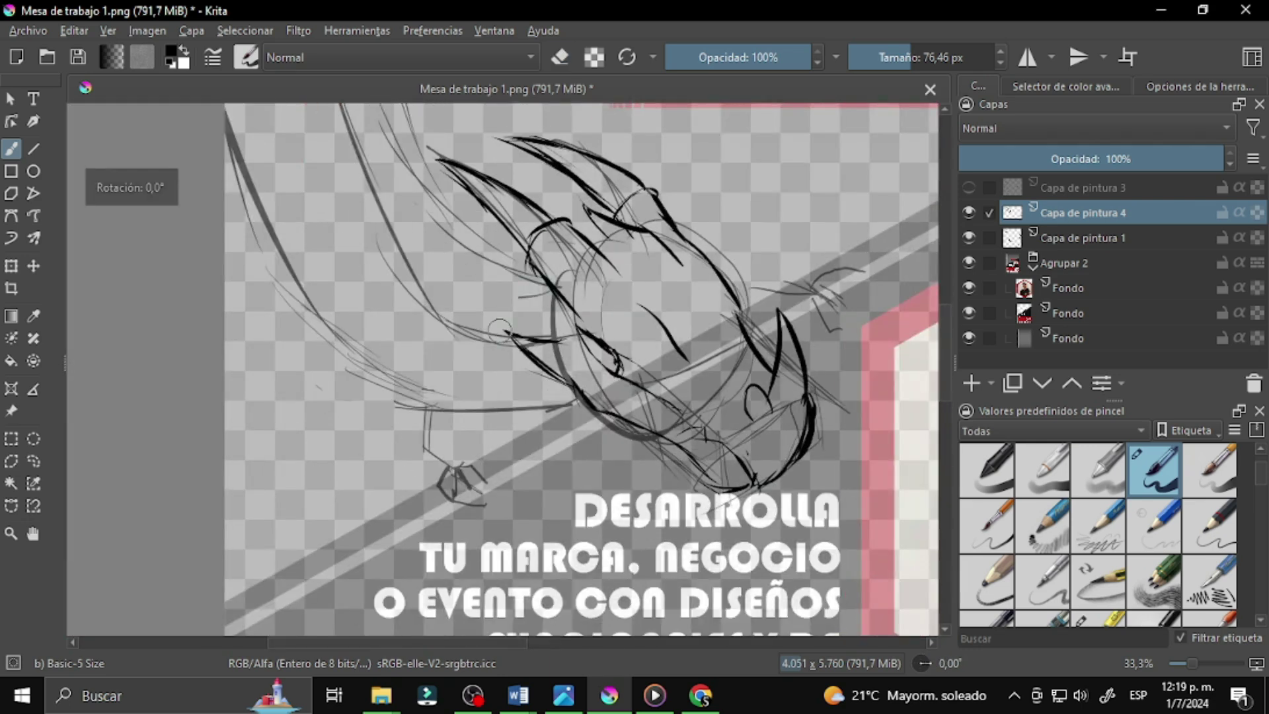
Step: Draw the spiked frill with its membrane behind the dragon's jaw and start the inner body line from the neck
{"action": "key", "text": "6"}
{"action": "key", "text": "6"}
{"action": "key", "text": "6"}
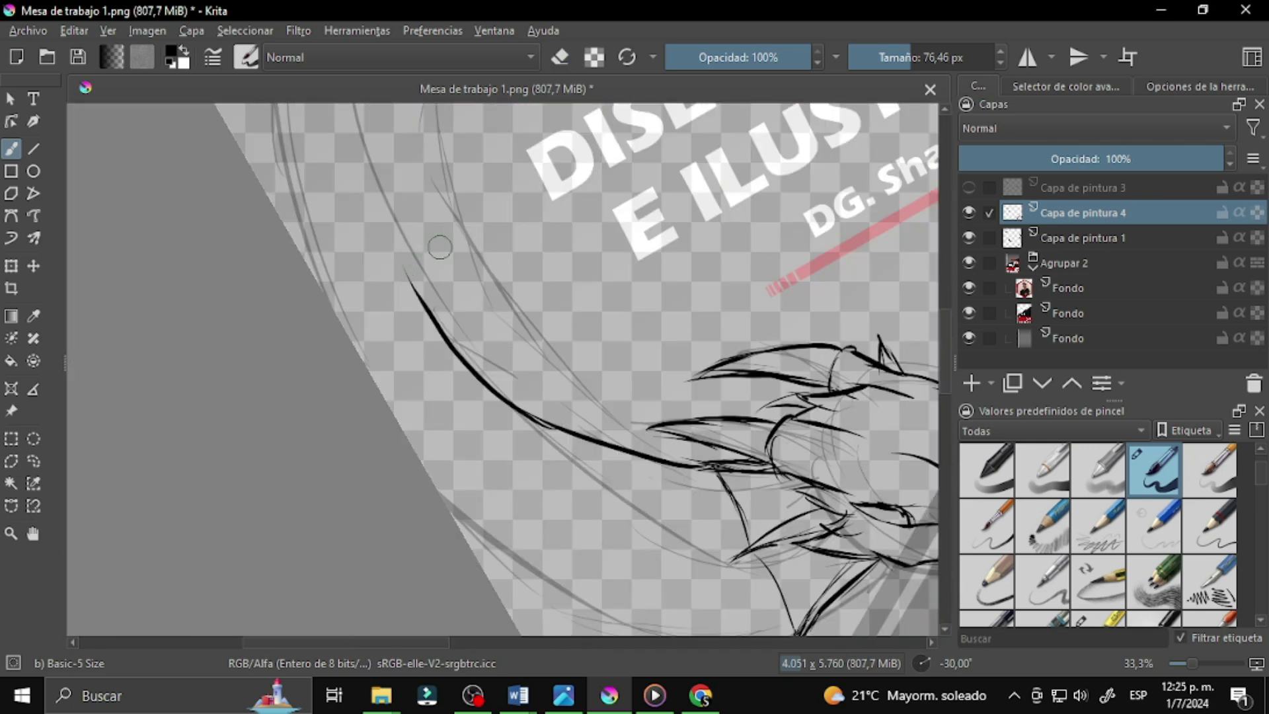
{"action": "key", "text": "5"}
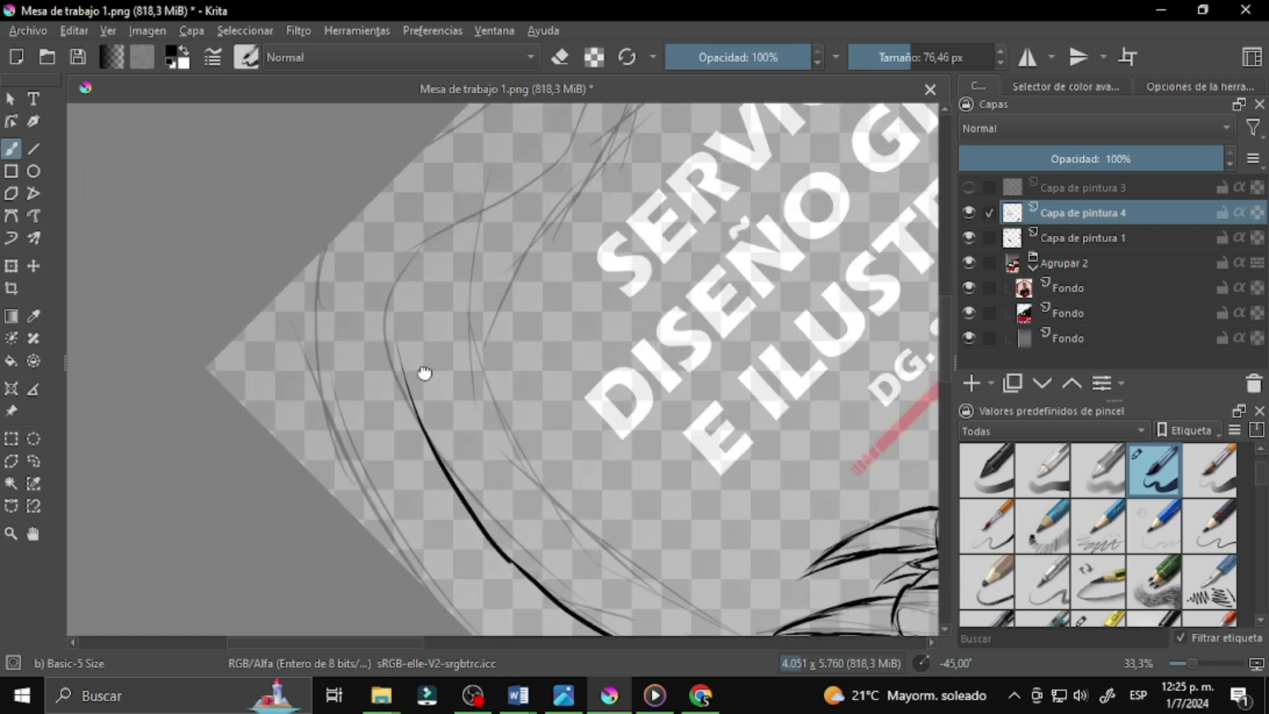
Step: Extend the dragon's neck line in a smooth curve up the poster's left side along the sketch
{"action": "key", "text": "minus"}
{"action": "key", "text": "minus"}
{"action": "key", "text": "minus"}
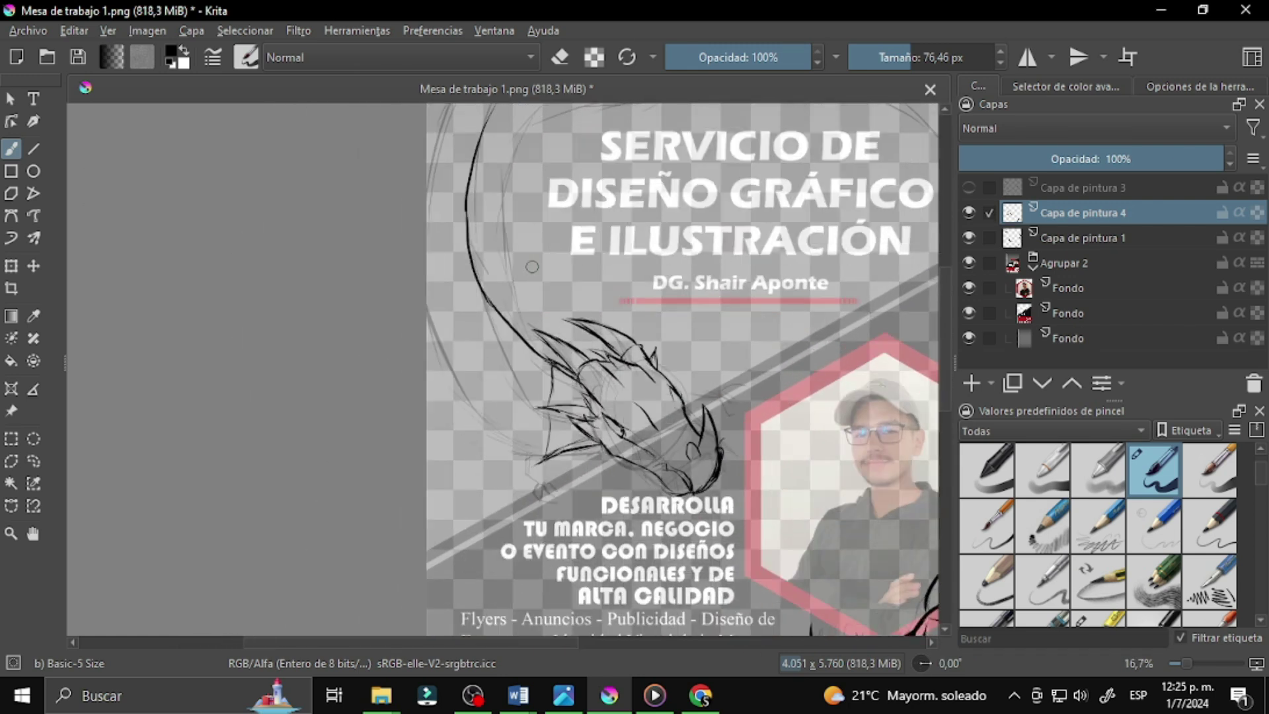
{"action": "key", "text": "plus"}
{"action": "key", "text": "plus"}
{"action": "key", "text": "4"}
{"action": "key", "text": "5"}
{"action": "key", "text": "4"}
{"action": "key", "text": "4"}
{"action": "key", "text": "4"}
{"action": "key", "text": "4"}
{"action": "key", "text": "4"}
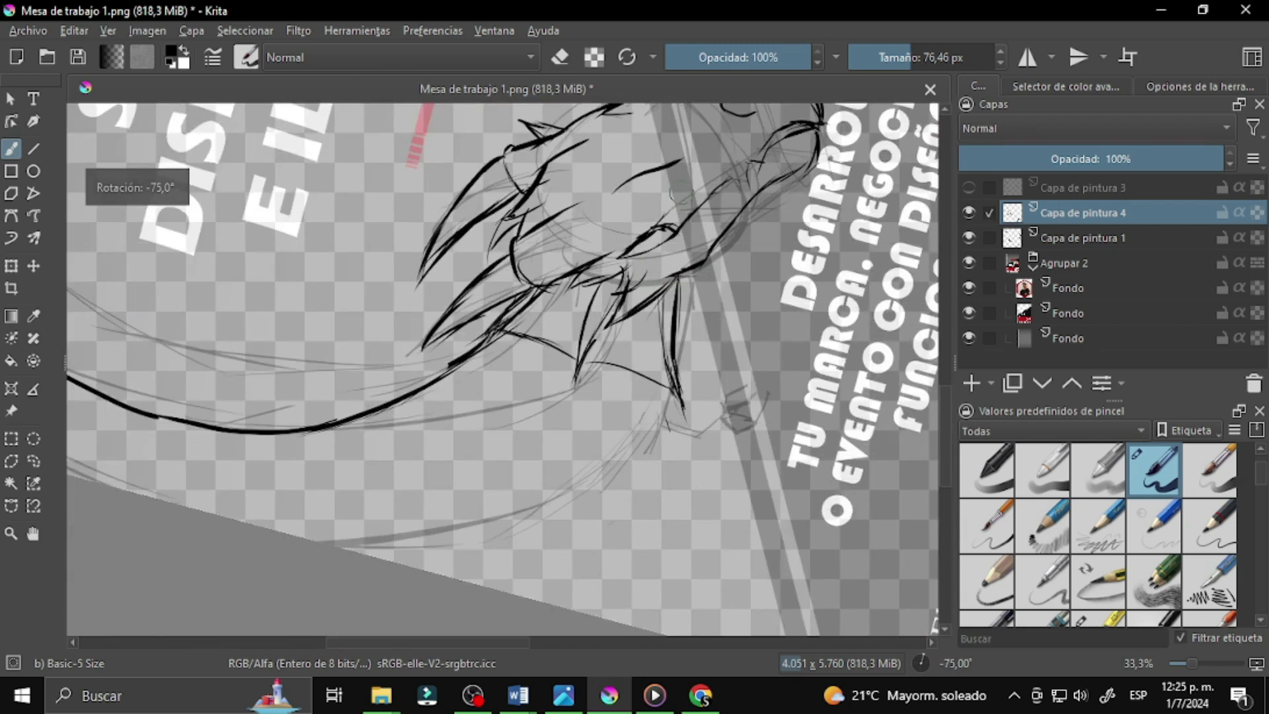
{"action": "key", "text": "5"}
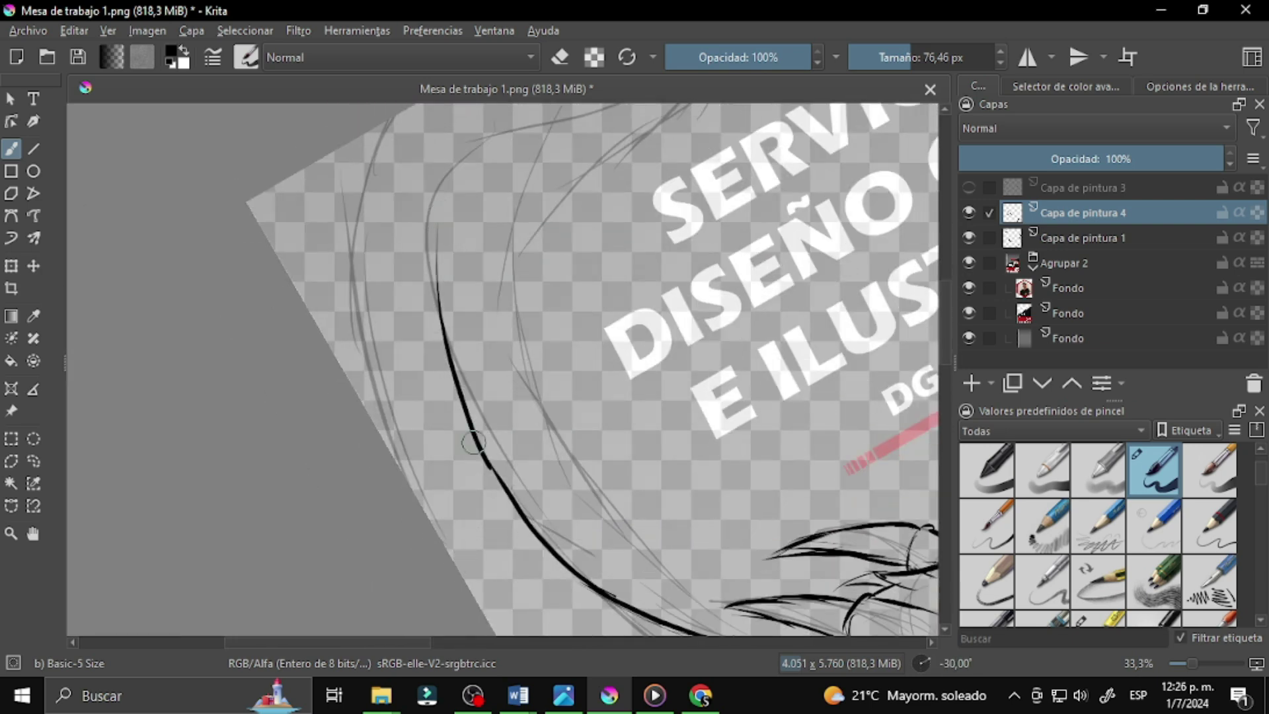
Step: Draw the jagged dorsal spines along the neck and the outer body contour, erasing overlapping strokes
{"action": "key", "text": "4"}
{"action": "key", "text": "4"}
{"action": "key", "text": "e"}
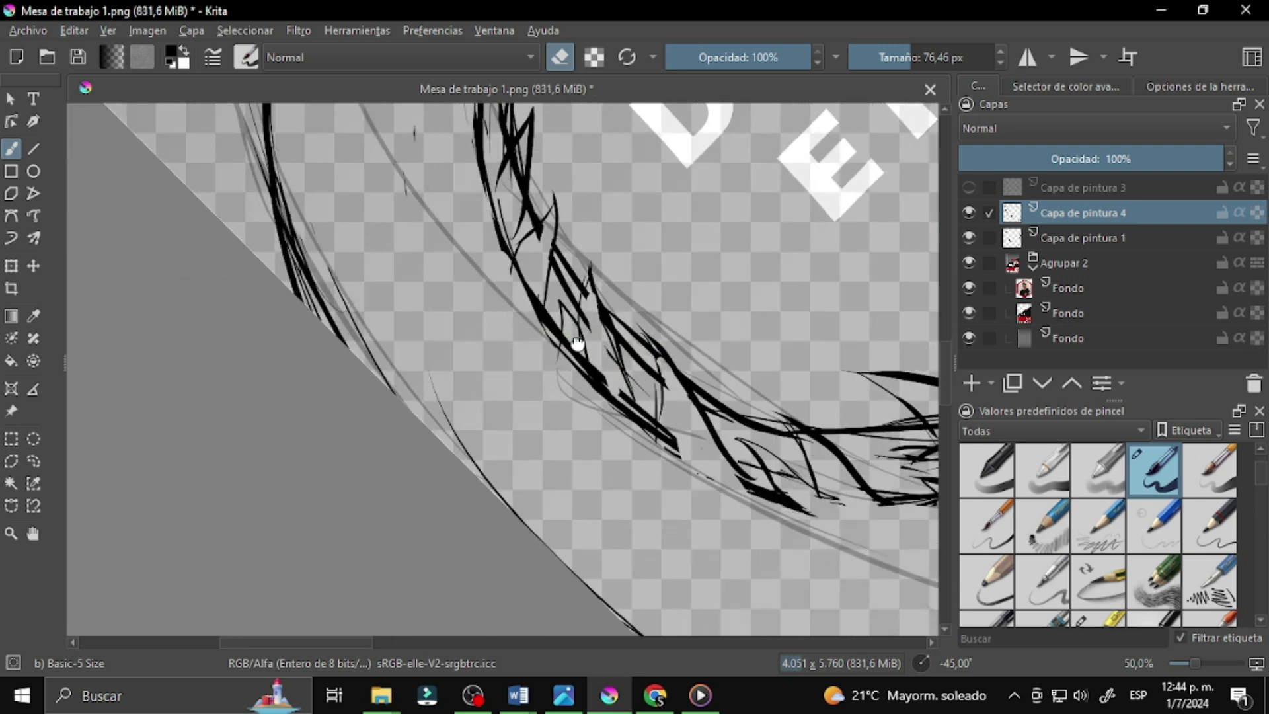
{"action": "key", "text": "4"}
{"action": "key", "text": "4"}
{"action": "key", "text": "4"}
{"action": "key", "text": "4"}
{"action": "key", "text": "4"}
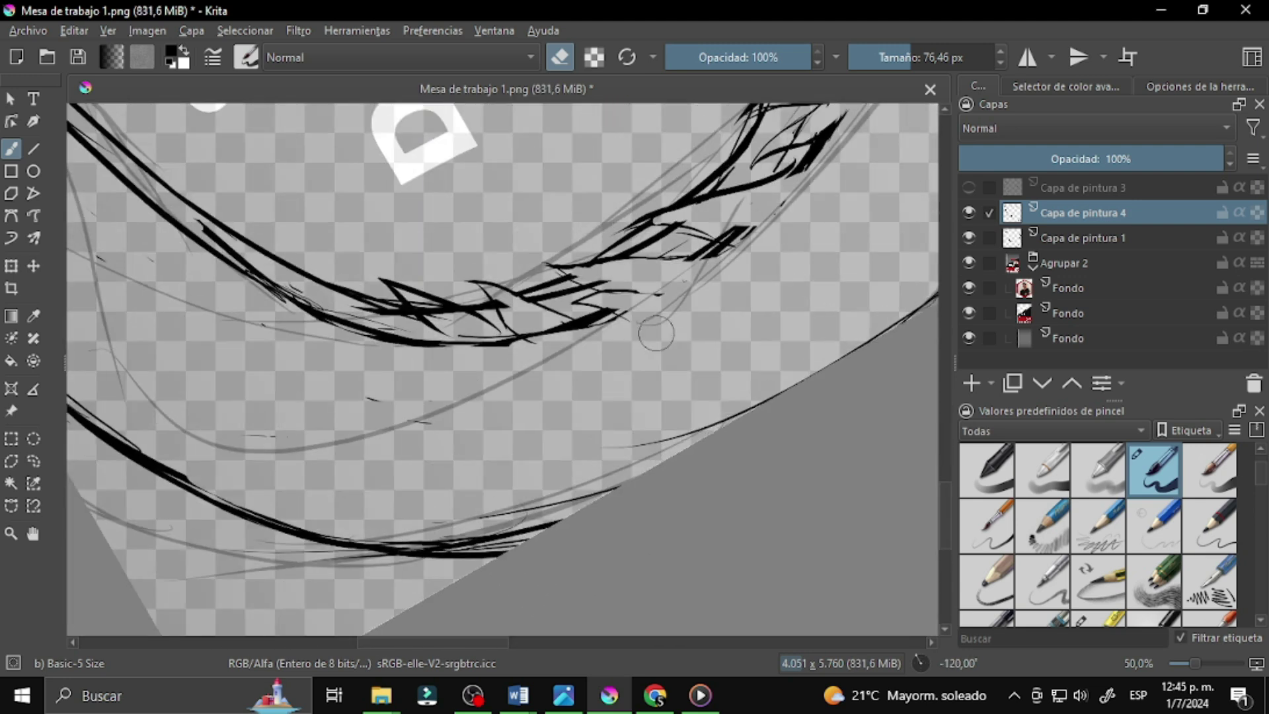
Step: Erase the excess line ends around the jagged spines along the dragon's curved body
{"action": "key", "text": "6"}
{"action": "key", "text": "6"}
{"action": "key", "text": "6"}
{"action": "key", "text": "6"}
{"action": "key", "text": "6"}
{"action": "key", "text": "6"}
{"action": "key", "text": "4"}
{"action": "key", "text": "6"}
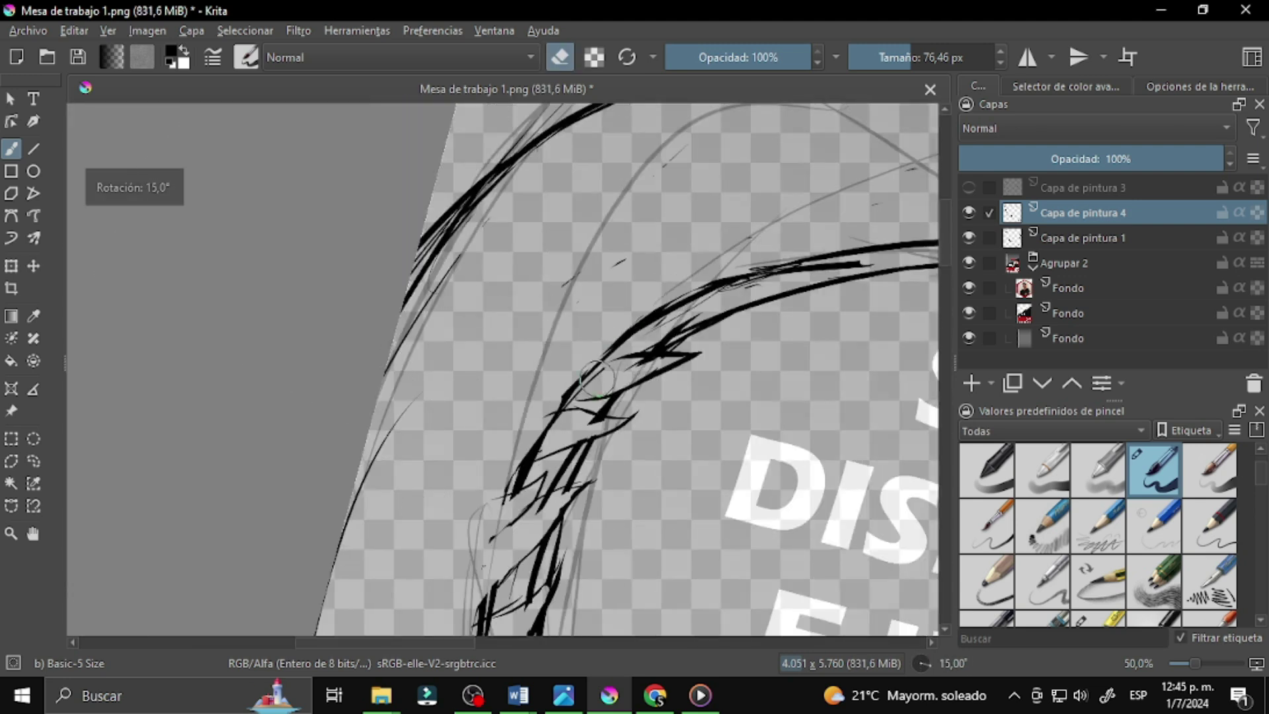
Step: Add more jagged spines along the dragon's inner body contour beside the title
{"action": "key", "text": "e"}
{"action": "key", "text": "4"}
{"action": "key", "text": "4"}
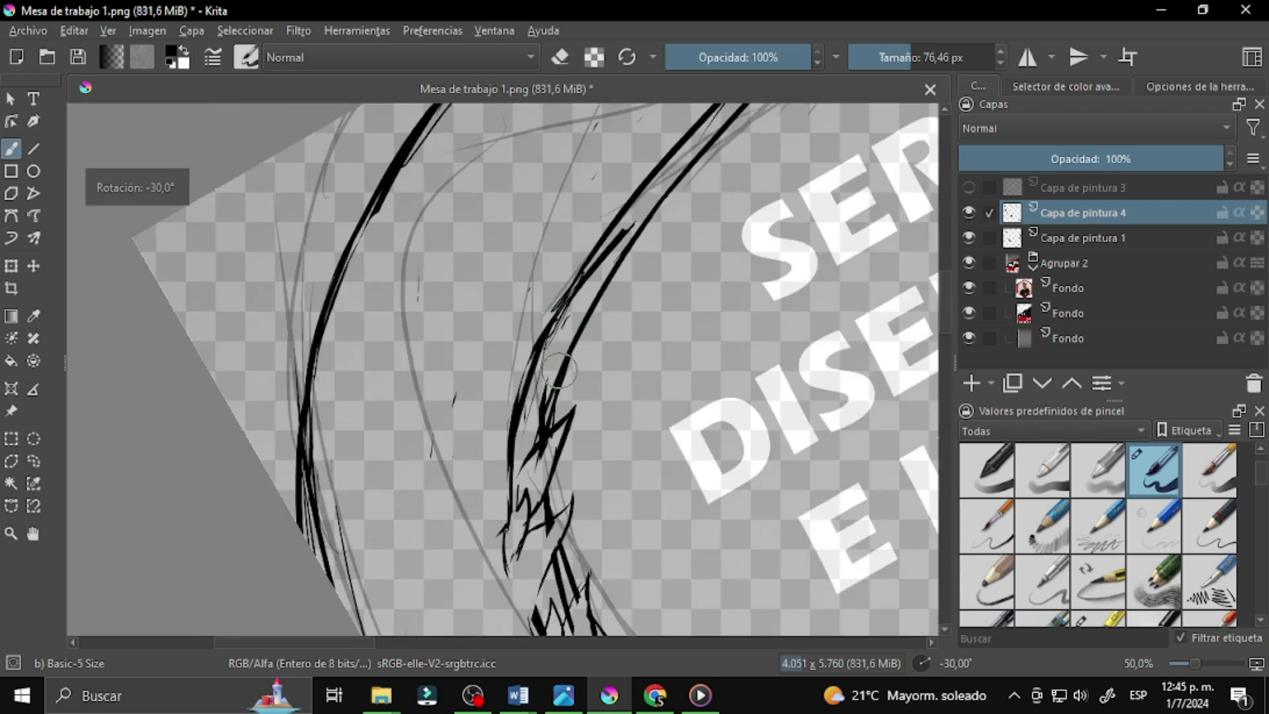
{"action": "key", "text": "4"}
{"action": "key", "text": "4"}
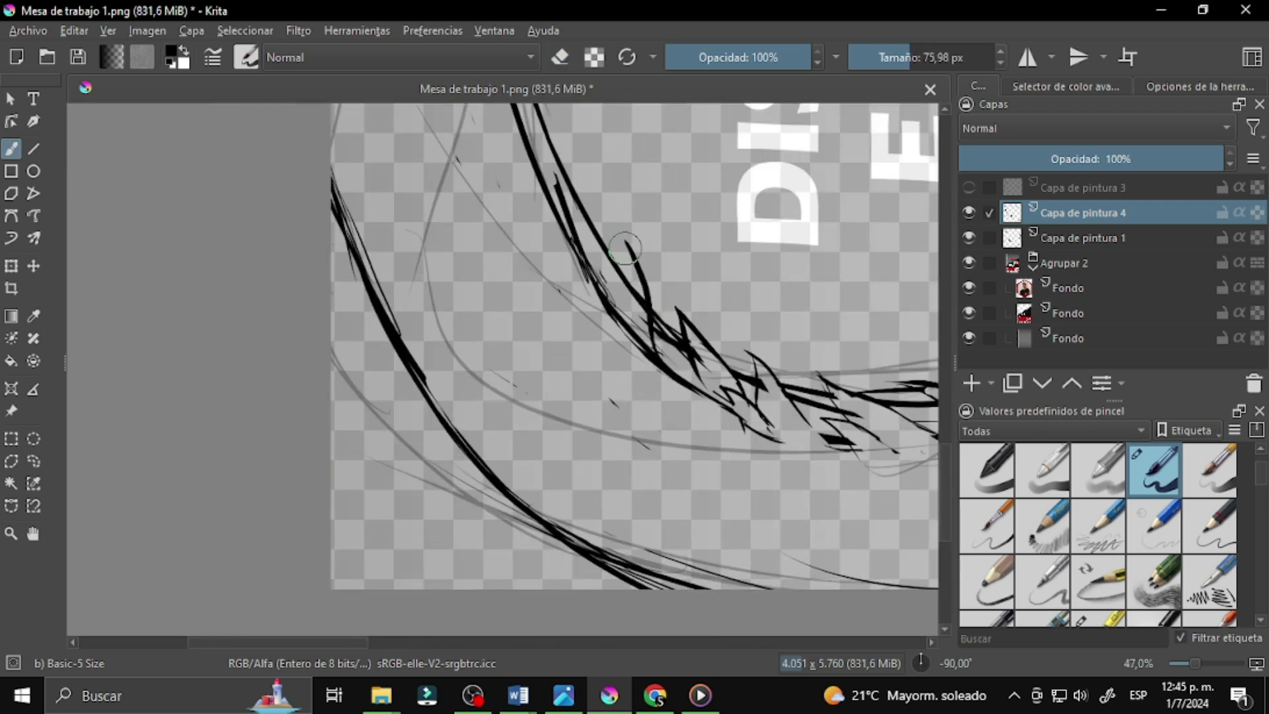
Step: Continue the pointed dorsal spines along the upper body curve and erase the overlapping line where they join
{"action": "key", "text": "4"}
{"action": "key", "text": "4"}
{"action": "key", "text": "4"}
{"action": "key", "text": "4"}
{"action": "key", "text": "4"}
{"action": "key", "text": "4"}
{"action": "key", "text": "4"}
{"action": "key", "text": "4"}
{"action": "key", "text": "4"}
{"action": "key", "text": "4"}
{"action": "key", "text": "4"}
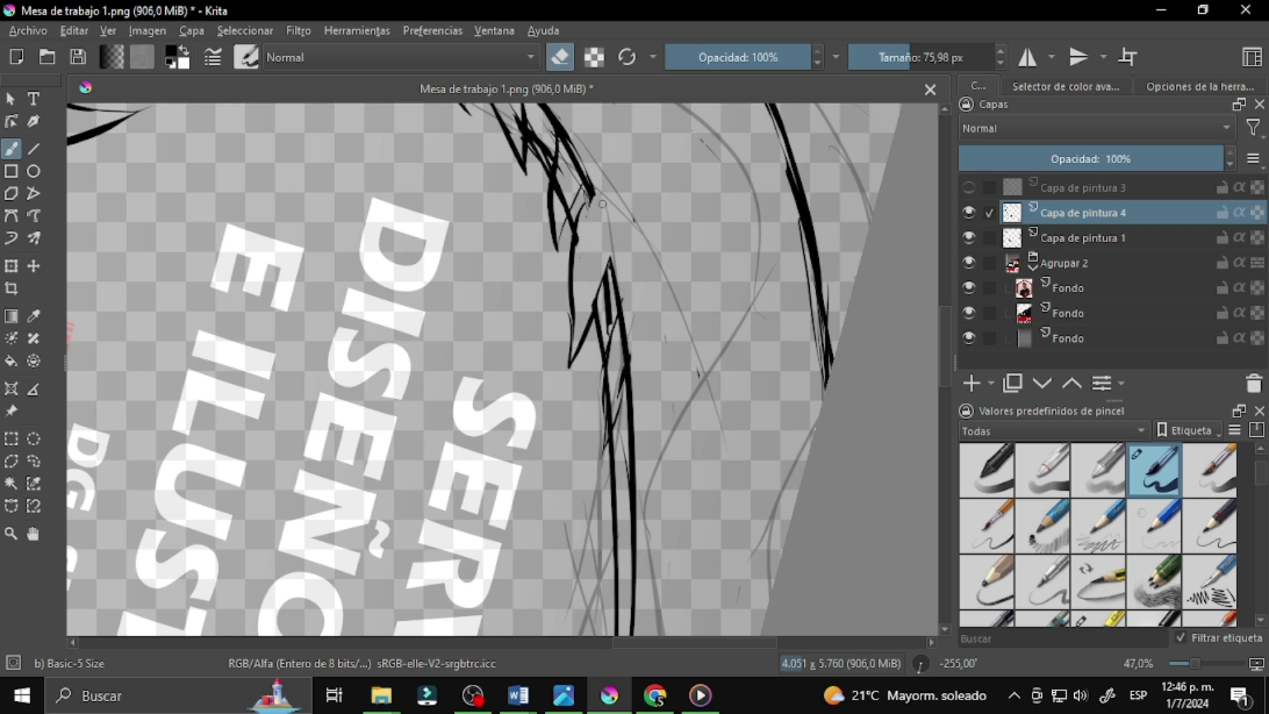
{"action": "left_click_drag", "start_coordinate": [602, 203], "coordinate": [633, 367]}
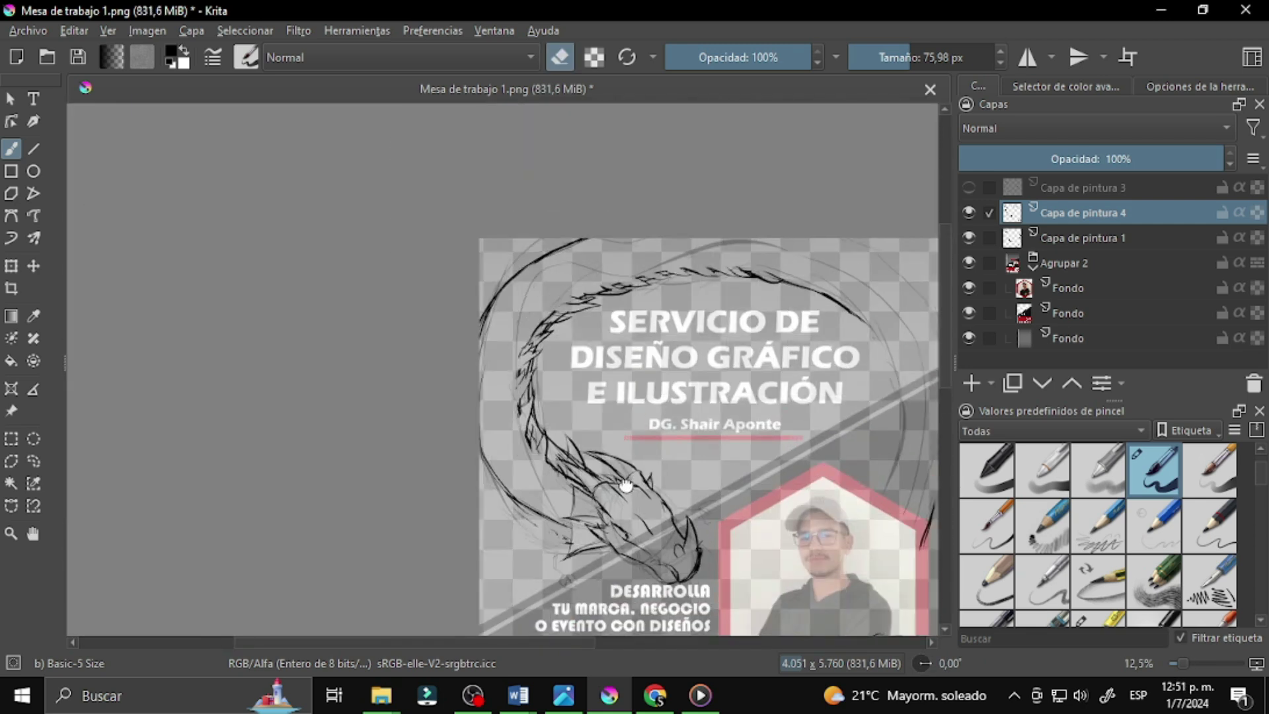
Step: Draw the dragon's near arm from the outer body line down to a pointed elbow spike and forearm
{"action": "scroll", "coordinate": [625, 486], "scroll_direction": "up", "scroll_amount": 3}
{"action": "key", "text": "e"}
{"action": "mouse_move", "coordinate": [569, 102]}
{"action": "left_mouse_down"}
{"action": "mouse_move", "coordinate": [605, 91]}
{"action": "mouse_move", "coordinate": [653, 111]}
{"action": "mouse_move", "coordinate": [663, 213]}
{"action": "left_mouse_up"}
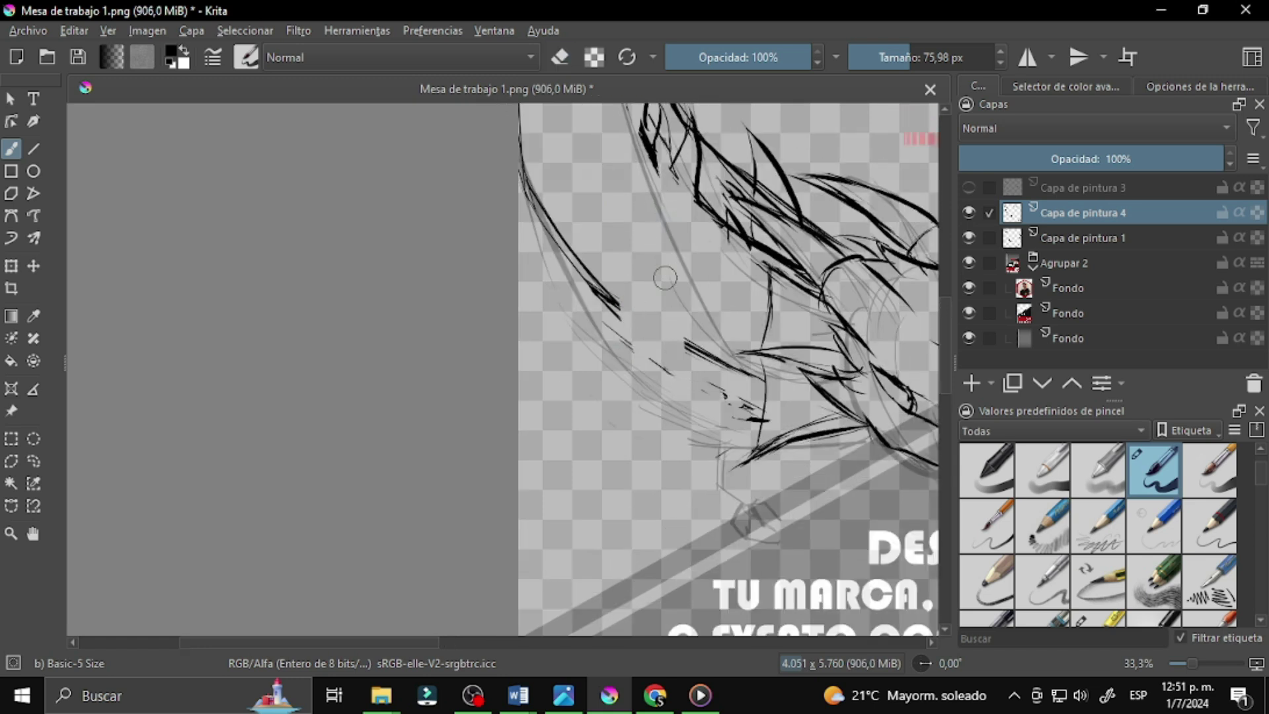
{"action": "mouse_move", "coordinate": [621, 417]}
{"action": "left_mouse_down"}
{"action": "mouse_move", "coordinate": [601, 363]}
{"action": "mouse_move", "coordinate": [472, 290]}
{"action": "left_mouse_up"}
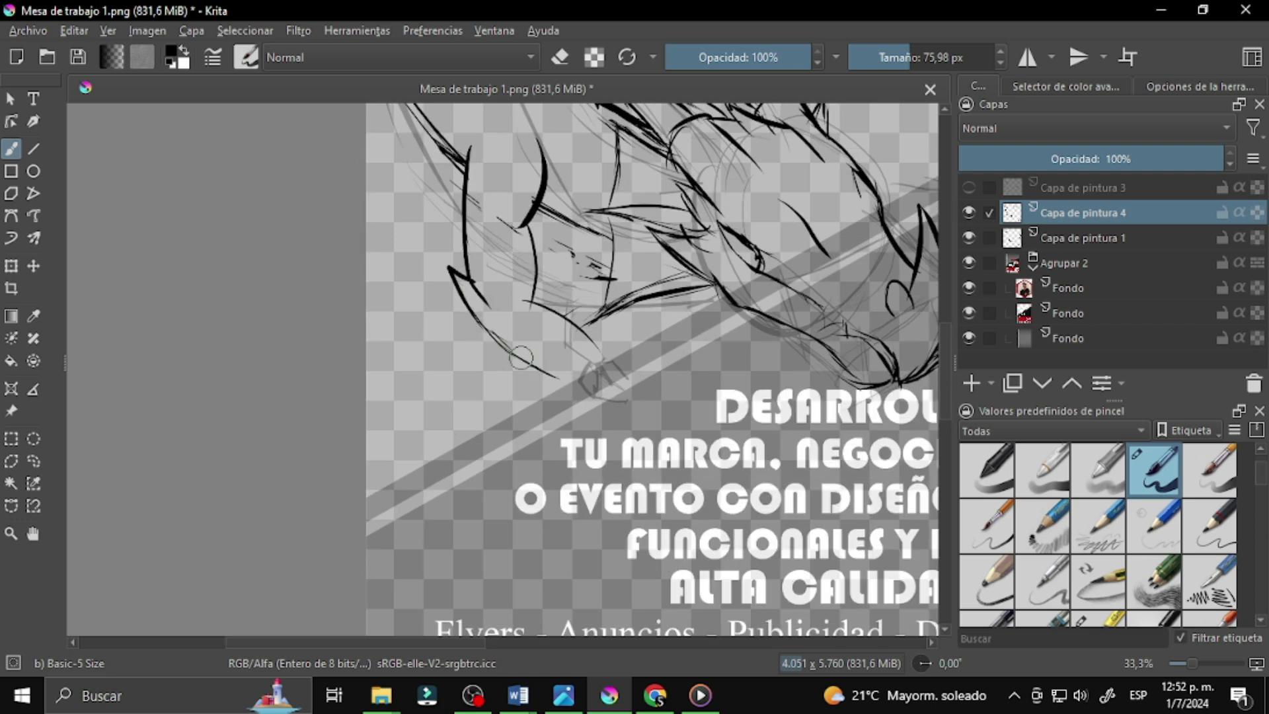
Step: Extend the near forearm toward the wrist and clean up the strokes at the shoulder
{"action": "mouse_move", "coordinate": [482, 222]}
{"action": "left_mouse_down"}
{"action": "mouse_move", "coordinate": [444, 247]}
{"action": "mouse_move", "coordinate": [490, 275]}
{"action": "mouse_move", "coordinate": [647, 292]}
{"action": "mouse_move", "coordinate": [601, 329]}
{"action": "left_mouse_up"}
{"action": "key", "text": "e"}
{"action": "key", "text": "e"}
{"action": "key", "text": "5"}
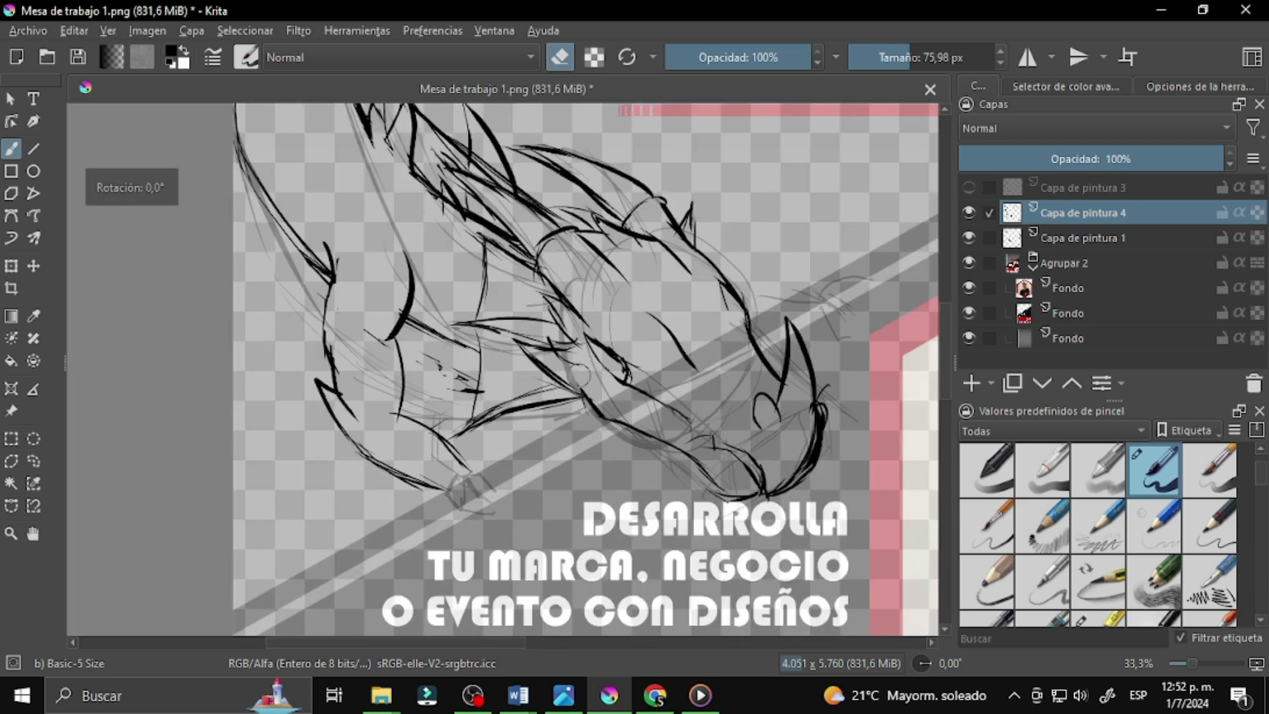
{"action": "key", "text": "6"}
{"action": "key", "text": "6"}
{"action": "key", "text": "6"}
Step: Close the dragon's near forearm with a wrist line and erase the excess stroke ends
{"action": "left_click_drag", "start_coordinate": [564, 321], "coordinate": [552, 320]}
{"action": "key", "text": "e"}
{"action": "mouse_move", "coordinate": [683, 462]}
{"action": "left_mouse_down"}
{"action": "mouse_move", "coordinate": [616, 371]}
{"action": "mouse_move", "coordinate": [561, 357]}
{"action": "mouse_move", "coordinate": [482, 405]}
{"action": "mouse_move", "coordinate": [713, 241]}
{"action": "left_mouse_up"}
{"action": "key", "text": "e"}
{"action": "key", "text": "5"}
{"action": "mouse_move", "coordinate": [636, 320]}
{"action": "left_mouse_down"}
{"action": "mouse_move", "coordinate": [700, 349]}
{"action": "mouse_move", "coordinate": [632, 296]}
{"action": "left_mouse_up"}
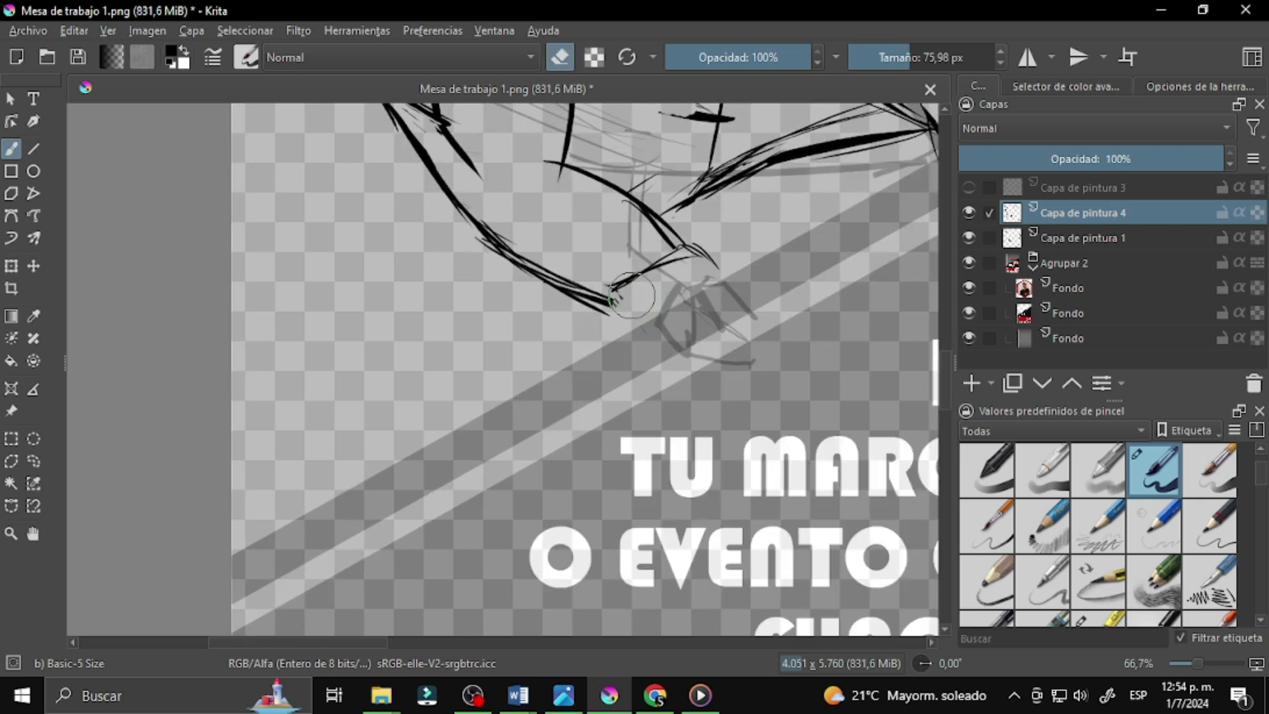
Step: Draw the dragon's near hand below the wrist over the rough claw sketch, erasing stray marks
{"action": "left_click_drag", "start_coordinate": [691, 347], "coordinate": [687, 322]}
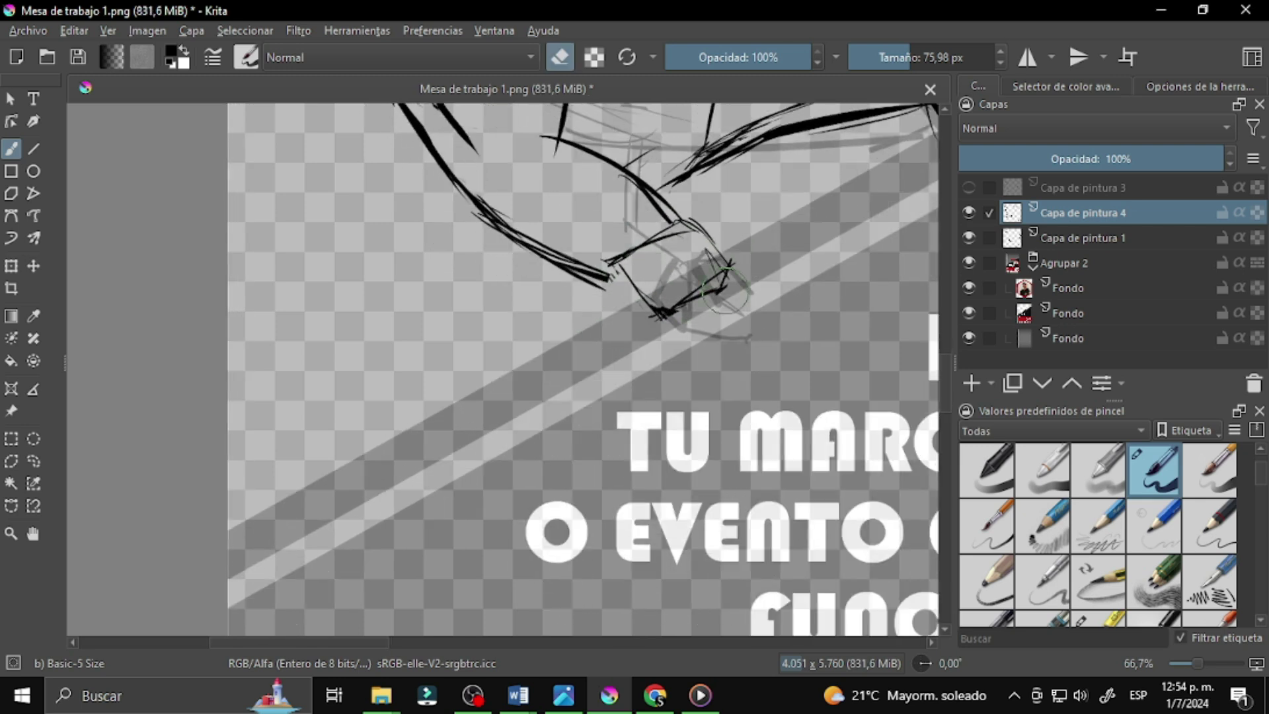
{"action": "mouse_move", "coordinate": [747, 286]}
{"action": "left_mouse_down"}
{"action": "mouse_move", "coordinate": [667, 218]}
{"action": "mouse_move", "coordinate": [575, 377]}
{"action": "mouse_move", "coordinate": [655, 634]}
{"action": "mouse_move", "coordinate": [639, 358]}
{"action": "mouse_move", "coordinate": [662, 335]}
{"action": "mouse_move", "coordinate": [561, 397]}
{"action": "mouse_move", "coordinate": [582, 370]}
{"action": "mouse_move", "coordinate": [555, 282]}
{"action": "left_mouse_up"}
{"action": "key", "text": "b"}
{"action": "mouse_move", "coordinate": [525, 364]}
{"action": "left_mouse_down"}
{"action": "mouse_move", "coordinate": [637, 269]}
{"action": "mouse_move", "coordinate": [533, 376]}
{"action": "mouse_move", "coordinate": [509, 505]}
{"action": "mouse_move", "coordinate": [433, 633]}
{"action": "mouse_move", "coordinate": [519, 208]}
{"action": "mouse_move", "coordinate": [463, 382]}
{"action": "mouse_move", "coordinate": [548, 330]}
{"action": "left_mouse_up"}
{"action": "key", "text": "e"}
{"action": "key", "text": "e"}
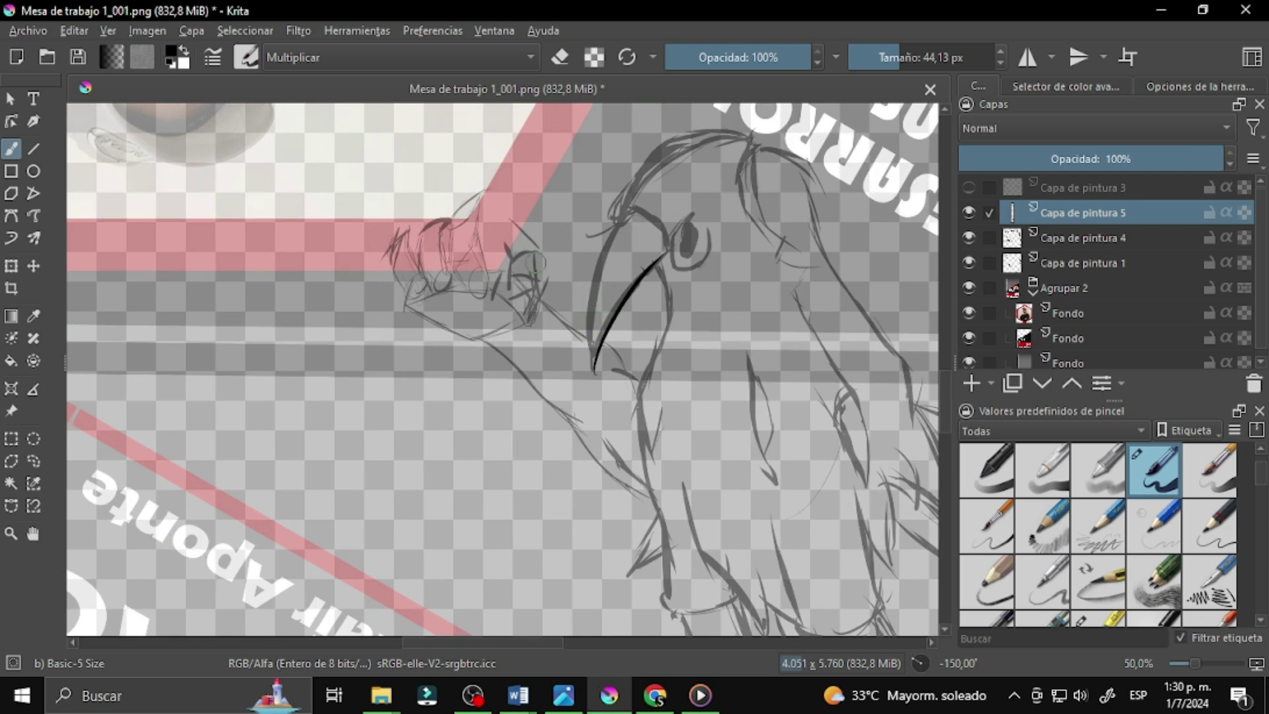
Step: Ink both edges of the dragon's nose horn with clean black lines on Capa de pintura 5
{"action": "left_click_drag", "start_coordinate": [536, 264], "coordinate": [616, 283]}
{"action": "scroll", "coordinate": [618, 298], "scroll_direction": "up", "scroll_amount": 5}
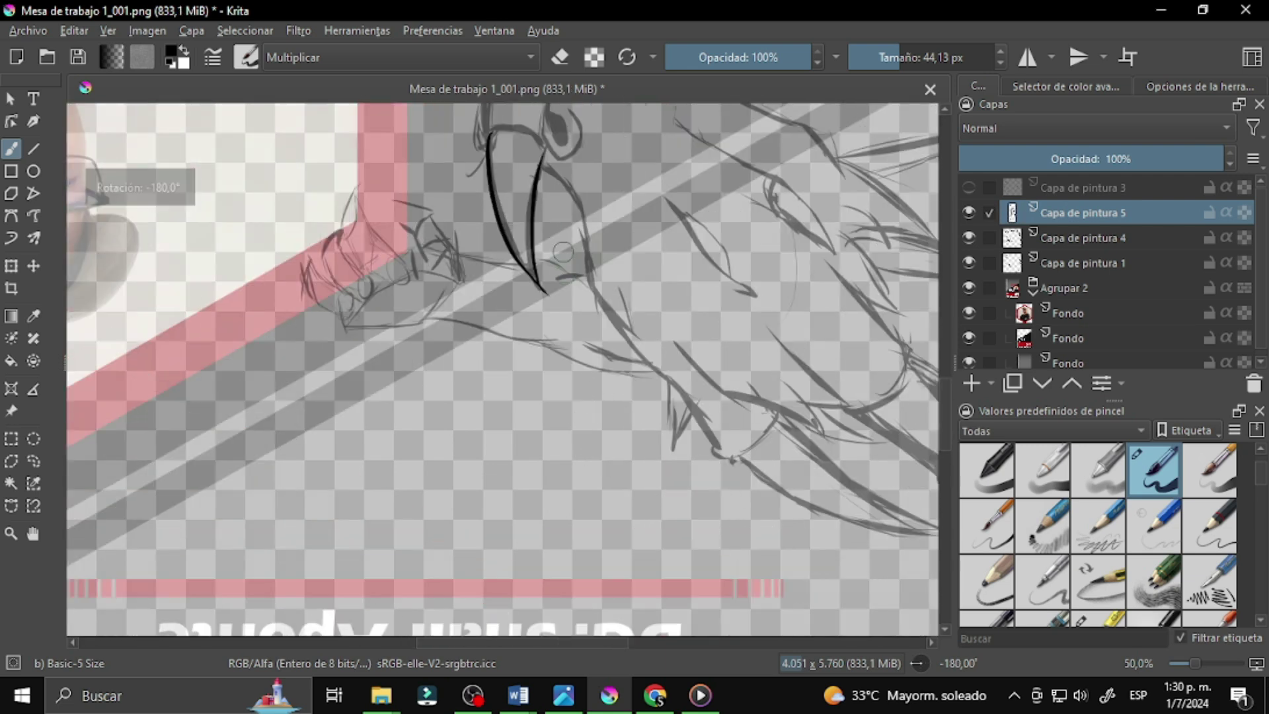
{"action": "left_click_drag", "start_coordinate": [736, 497], "coordinate": [645, 333]}
{"action": "left_click_drag", "start_coordinate": [576, 296], "coordinate": [624, 265]}
Step: Ink the nostril curve and the snout and mouth contours, undoing a misplaced stroke
{"action": "key", "text": "e"}
{"action": "mouse_move", "coordinate": [512, 363]}
{"action": "left_mouse_down"}
{"action": "mouse_move", "coordinate": [595, 252]}
{"action": "mouse_move", "coordinate": [532, 246]}
{"action": "mouse_move", "coordinate": [665, 410]}
{"action": "mouse_move", "coordinate": [840, 183]}
{"action": "left_mouse_up"}
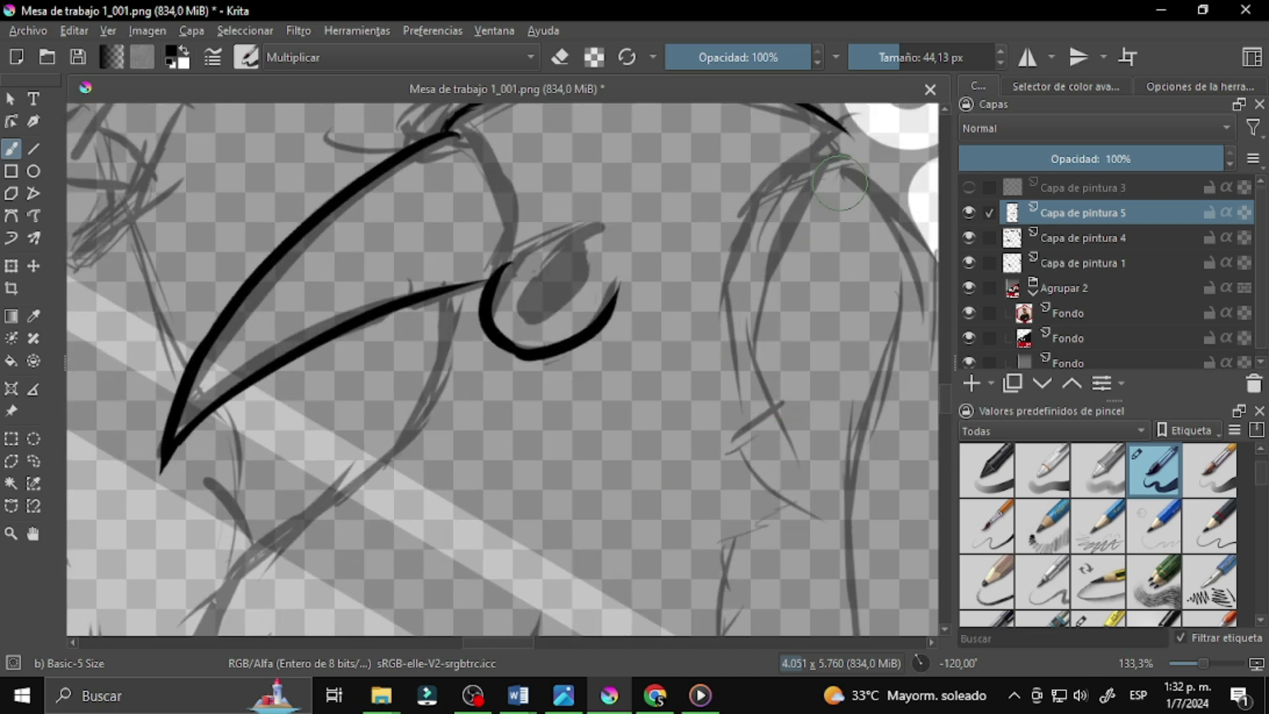
{"action": "key", "text": "ctrl+z"}
{"action": "key", "text": "5"}
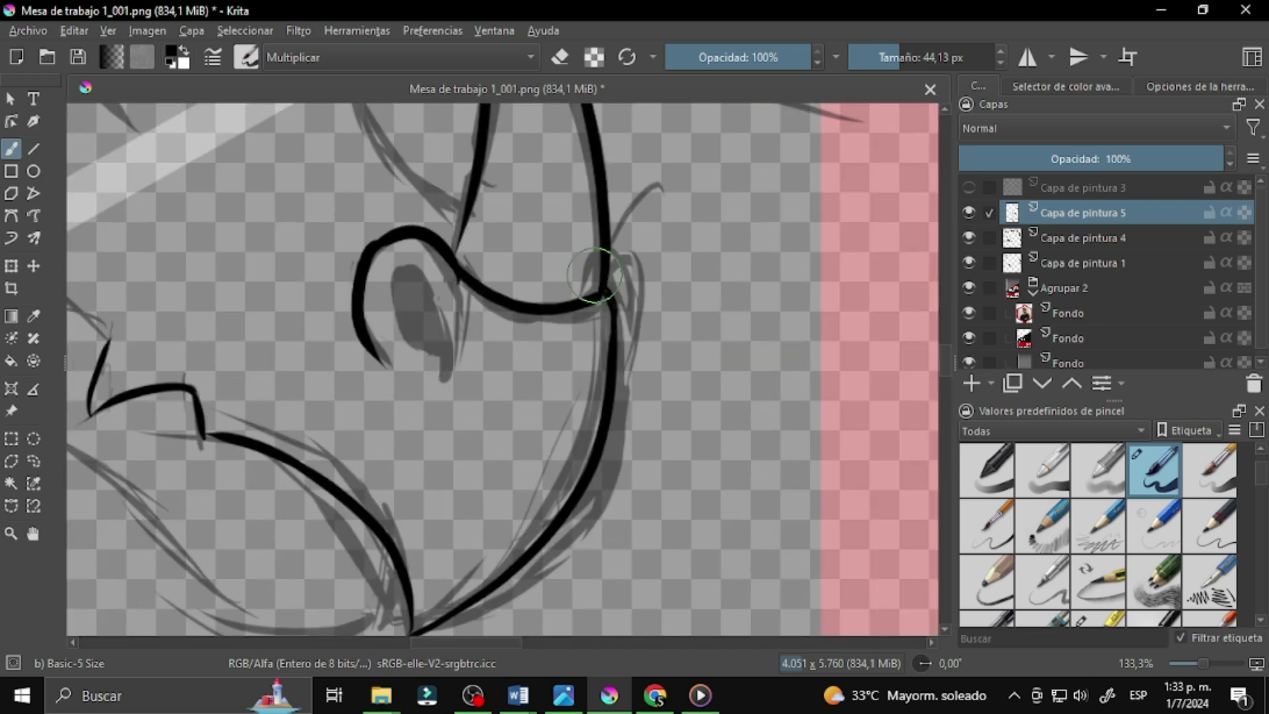
Step: Ink the nostril's side curve and fill its inner opening solid black, cleaning the stroke ends over the sketch
{"action": "mouse_move", "coordinate": [461, 283]}
{"action": "left_mouse_down"}
{"action": "mouse_move", "coordinate": [401, 298]}
{"action": "mouse_move", "coordinate": [443, 377]}
{"action": "left_mouse_up"}
{"action": "mouse_move", "coordinate": [416, 304]}
{"action": "left_mouse_down"}
{"action": "mouse_move", "coordinate": [446, 370]}
{"action": "mouse_move", "coordinate": [456, 330]}
{"action": "left_mouse_up"}
{"action": "left_click_drag", "start_coordinate": [472, 253], "coordinate": [607, 331]}
{"action": "key", "text": "e"}
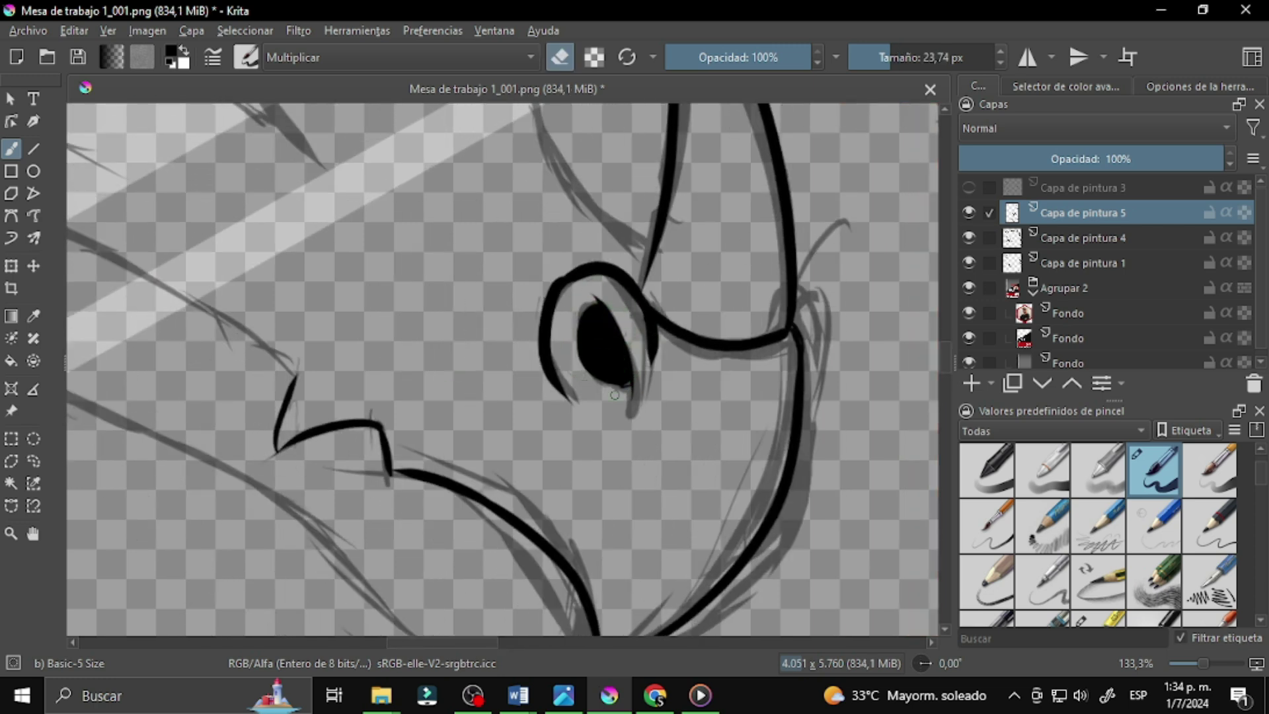
{"action": "key", "text": "e"}
{"action": "key", "text": "5"}
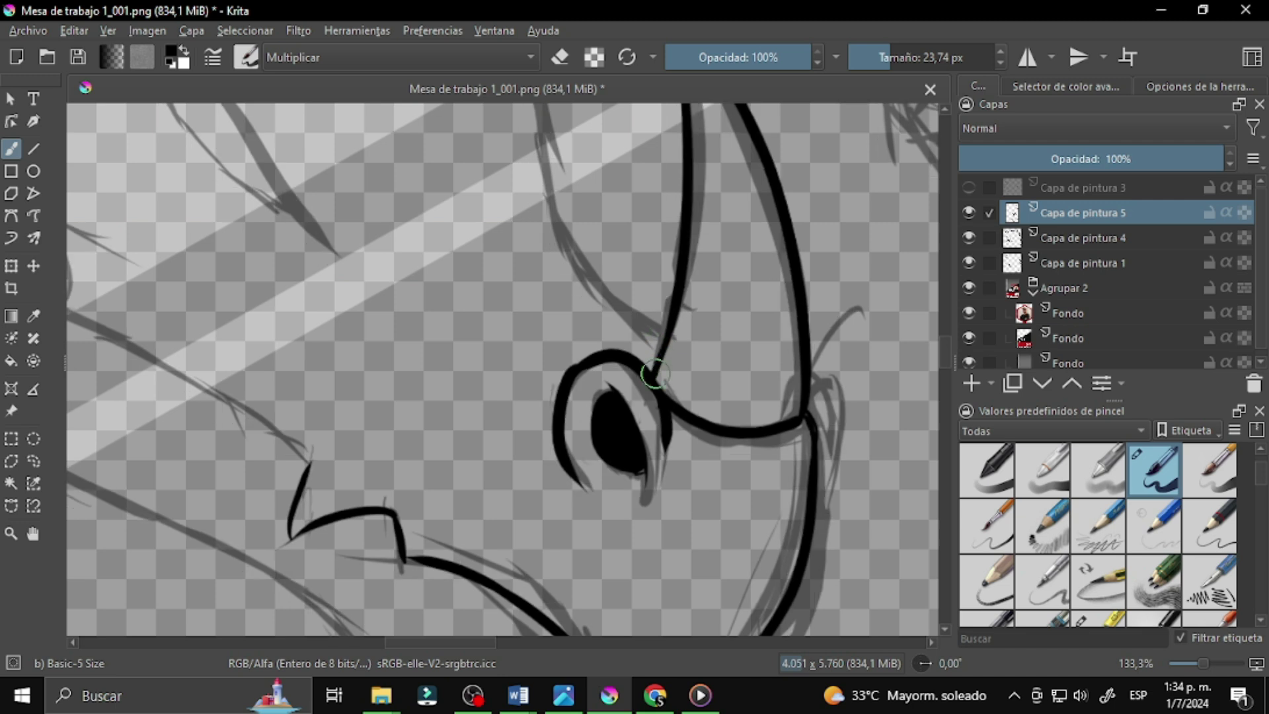
Step: Ink the pointed spike and adjoining contours of the dragon's head over the grey sketch on Capa de pintura 5
{"action": "key", "text": "4"}
{"action": "key", "text": "4"}
{"action": "left_click_drag", "start_coordinate": [563, 369], "coordinate": [760, 150]}
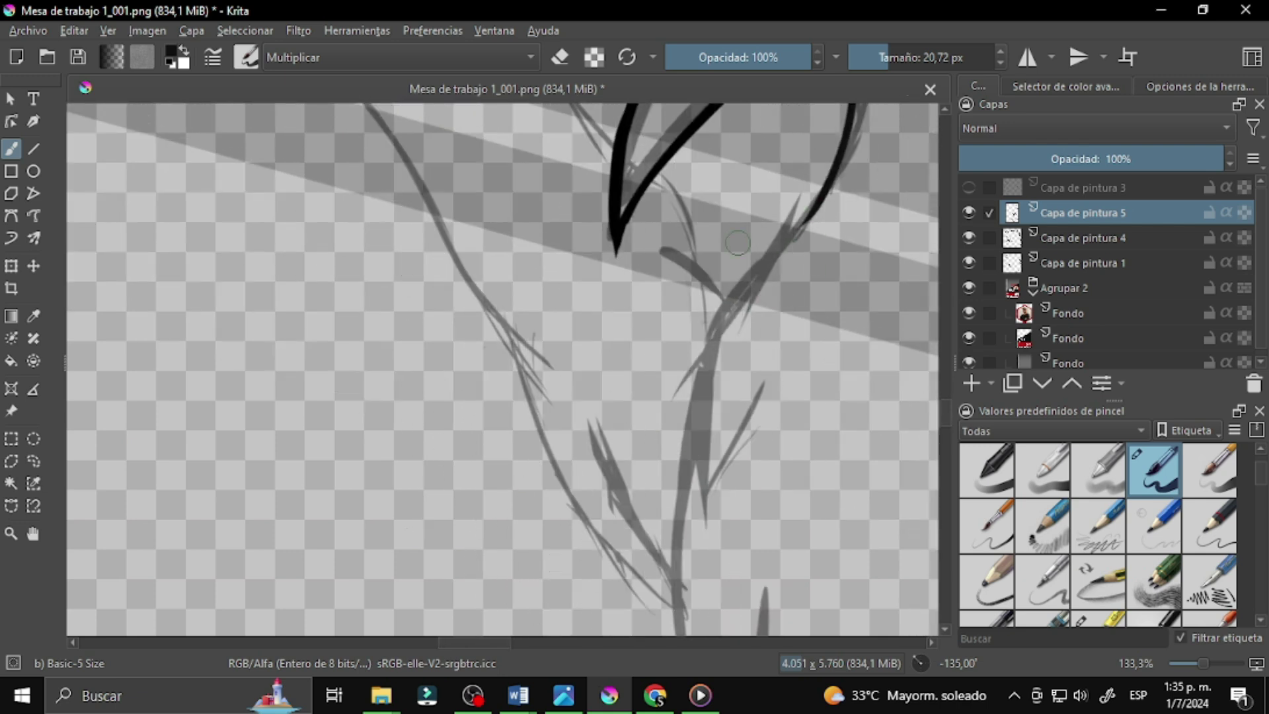
{"action": "key", "text": "5"}
{"action": "left_click_drag", "start_coordinate": [638, 225], "coordinate": [589, 177]}
{"action": "mouse_move", "coordinate": [591, 126]}
{"action": "left_mouse_down"}
{"action": "mouse_move", "coordinate": [566, 354]}
{"action": "mouse_move", "coordinate": [629, 287]}
{"action": "mouse_move", "coordinate": [586, 334]}
{"action": "mouse_move", "coordinate": [629, 248]}
{"action": "mouse_move", "coordinate": [598, 521]}
{"action": "mouse_move", "coordinate": [530, 264]}
{"action": "mouse_move", "coordinate": [733, 348]}
{"action": "mouse_move", "coordinate": [616, 218]}
{"action": "left_mouse_up"}
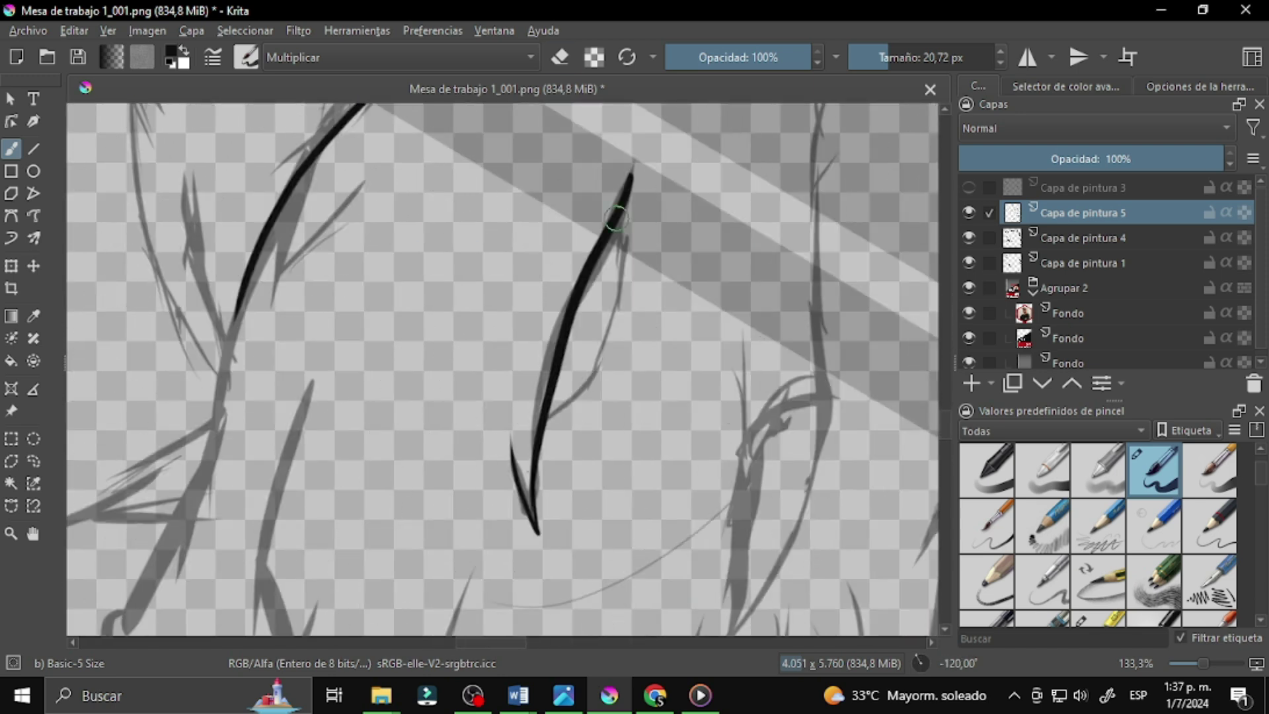
{"action": "mouse_move", "coordinate": [586, 373]}
{"action": "left_mouse_down"}
{"action": "mouse_move", "coordinate": [542, 328]}
{"action": "mouse_move", "coordinate": [614, 288]}
{"action": "left_mouse_up"}
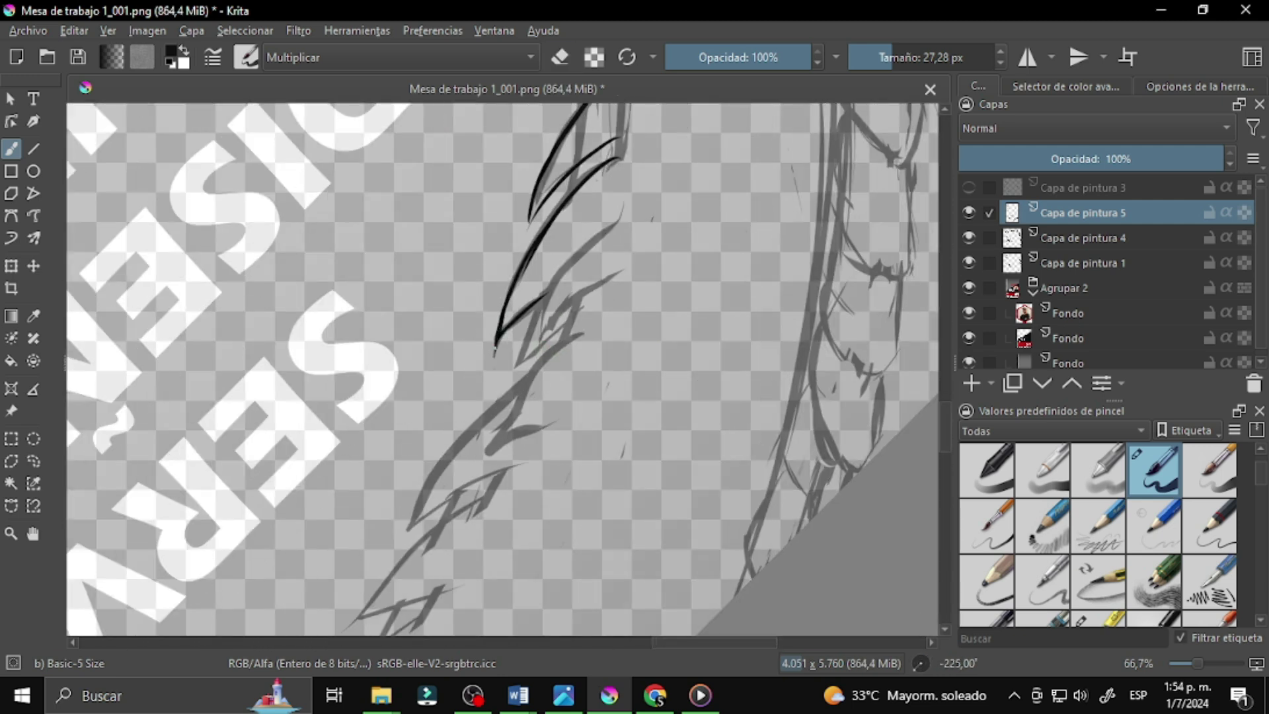
Step: Ink the row of jagged back spines along the dragon's body beside the title, following the sketch
{"action": "left_click_drag", "start_coordinate": [525, 421], "coordinate": [520, 312]}
{"action": "mouse_move", "coordinate": [575, 247]}
{"action": "left_mouse_down"}
{"action": "mouse_move", "coordinate": [619, 262]}
{"action": "mouse_move", "coordinate": [588, 224]}
{"action": "mouse_move", "coordinate": [542, 277]}
{"action": "left_mouse_up"}
{"action": "key", "text": "e"}
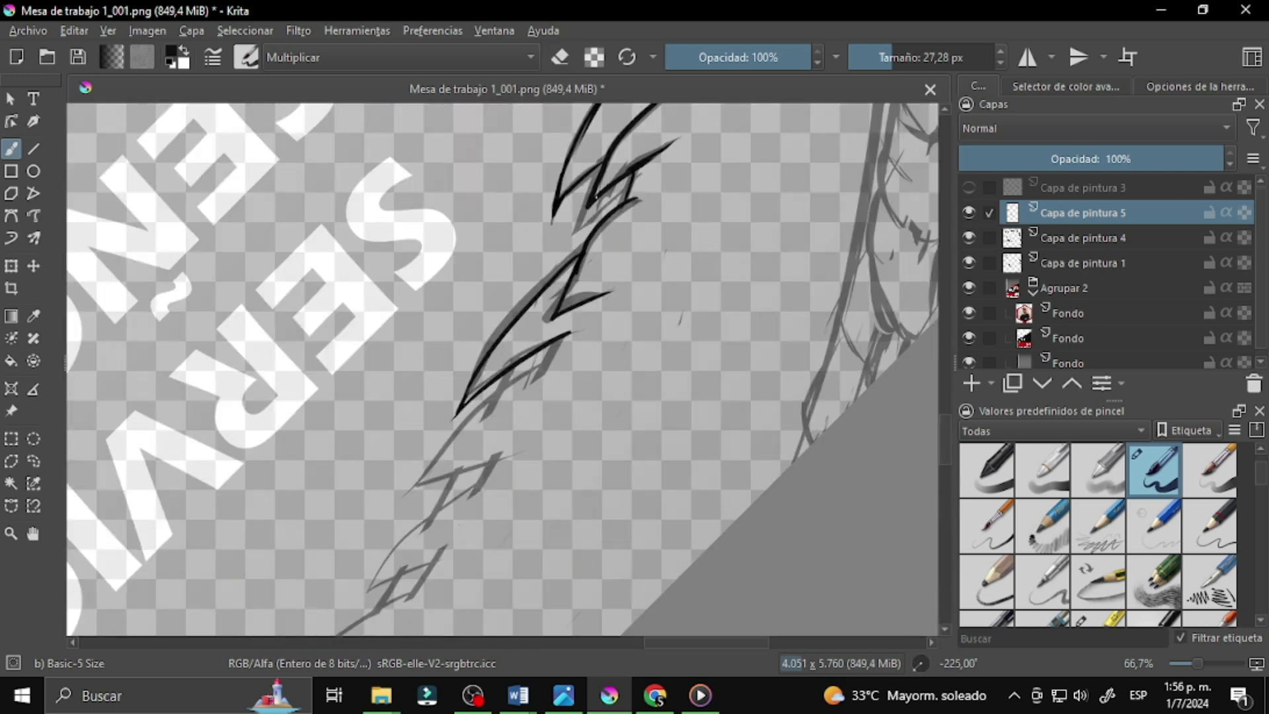
{"action": "scroll", "coordinate": [258, 294], "scroll_direction": "down", "scroll_amount": 1}
{"action": "mouse_move", "coordinate": [594, 289]}
{"action": "left_mouse_down"}
{"action": "mouse_move", "coordinate": [568, 264]}
{"action": "mouse_move", "coordinate": [598, 294]}
{"action": "left_mouse_up"}
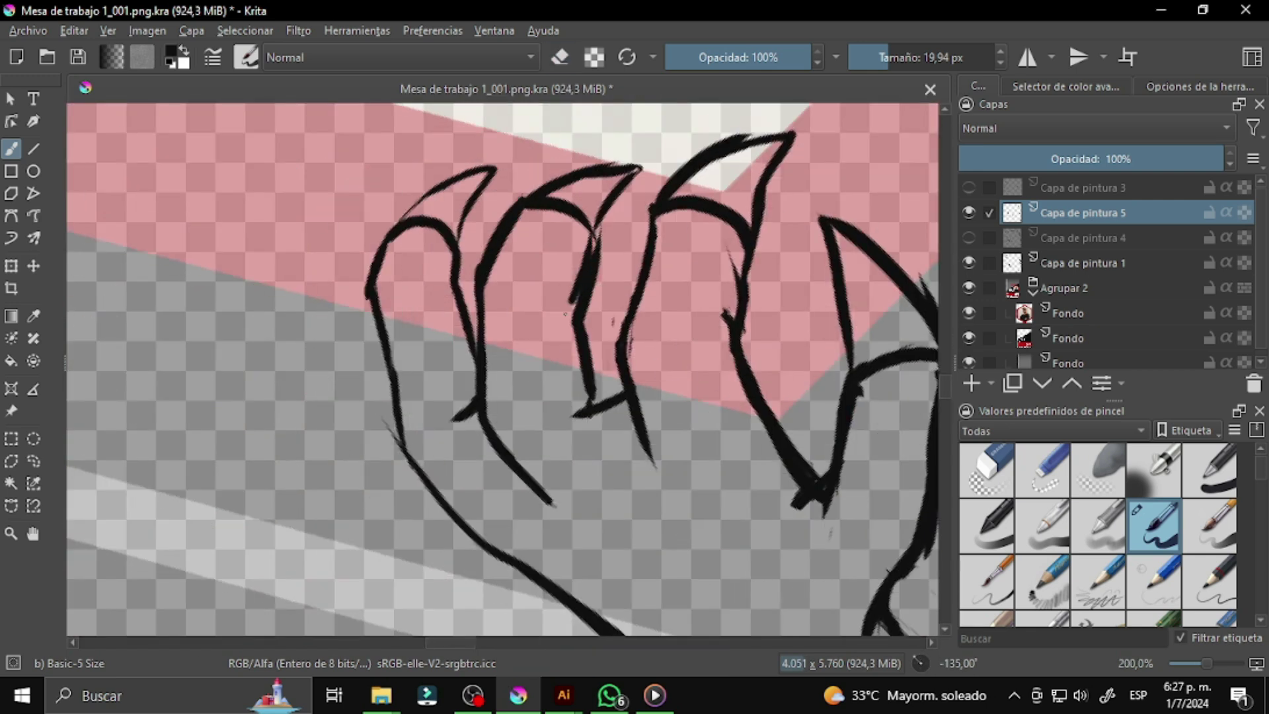
Step: Clean up the line art of the dragon's clawed hand, redrawing finger contours and erasing stray stroke ends
{"action": "mouse_move", "coordinate": [471, 304]}
{"action": "left_mouse_down"}
{"action": "mouse_move", "coordinate": [590, 297]}
{"action": "mouse_move", "coordinate": [665, 320]}
{"action": "mouse_move", "coordinate": [518, 269]}
{"action": "mouse_move", "coordinate": [659, 238]}
{"action": "mouse_move", "coordinate": [606, 326]}
{"action": "mouse_move", "coordinate": [651, 294]}
{"action": "left_mouse_up"}
{"action": "key", "text": "e"}
{"action": "left_click_drag", "start_coordinate": [620, 249], "coordinate": [663, 355]}
{"action": "key", "text": "e"}
{"action": "key", "text": "b"}
{"action": "key", "text": "e"}
{"action": "mouse_move", "coordinate": [639, 277]}
{"action": "left_mouse_down"}
{"action": "mouse_move", "coordinate": [552, 363]}
{"action": "mouse_move", "coordinate": [581, 397]}
{"action": "mouse_move", "coordinate": [621, 344]}
{"action": "left_mouse_up"}
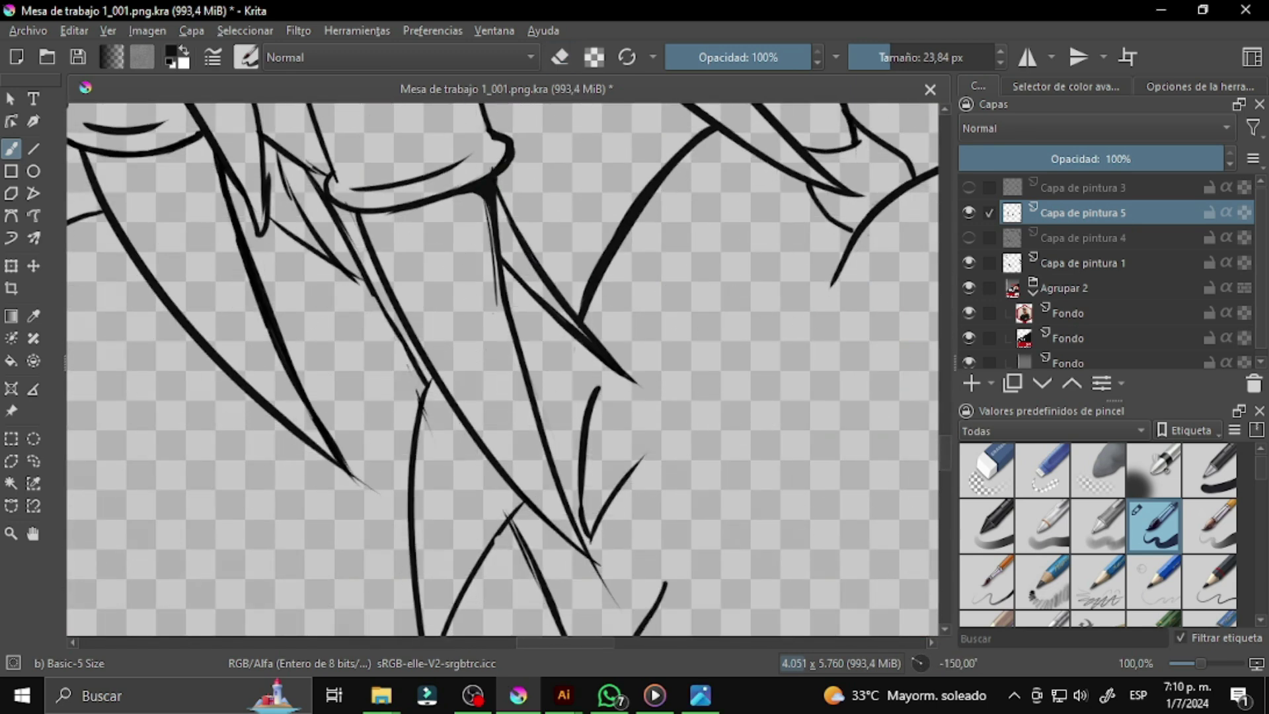
Step: Refine the line art of the head horns and spikes and of the belly scales near the portrait frame
{"action": "mouse_move", "coordinate": [595, 330]}
{"action": "left_mouse_down"}
{"action": "mouse_move", "coordinate": [538, 232]}
{"action": "mouse_move", "coordinate": [568, 218]}
{"action": "mouse_move", "coordinate": [607, 225]}
{"action": "left_mouse_up"}
{"action": "mouse_move", "coordinate": [496, 230]}
{"action": "left_mouse_down"}
{"action": "mouse_move", "coordinate": [467, 331]}
{"action": "mouse_move", "coordinate": [538, 295]}
{"action": "mouse_move", "coordinate": [496, 307]}
{"action": "mouse_move", "coordinate": [567, 213]}
{"action": "mouse_move", "coordinate": [548, 225]}
{"action": "mouse_move", "coordinate": [574, 237]}
{"action": "left_mouse_up"}
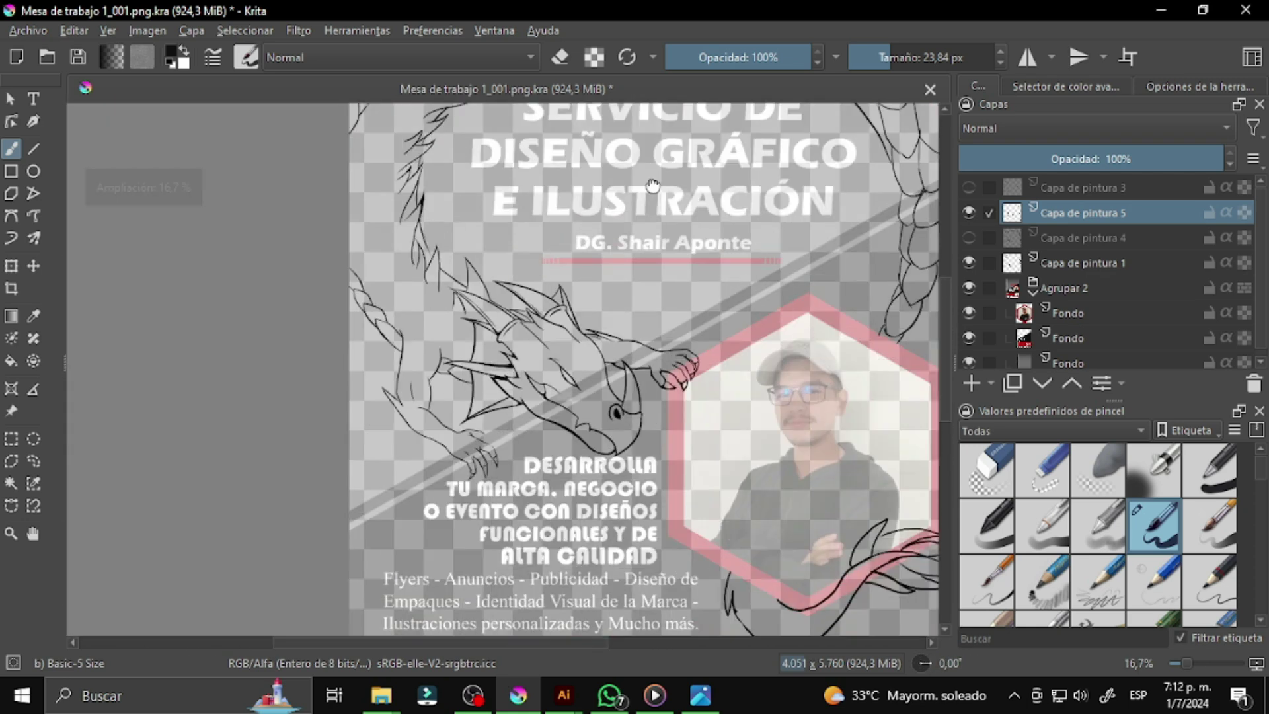
{"action": "mouse_move", "coordinate": [601, 301]}
{"action": "left_mouse_down"}
{"action": "mouse_move", "coordinate": [671, 317]}
{"action": "mouse_move", "coordinate": [505, 292]}
{"action": "mouse_move", "coordinate": [592, 235]}
{"action": "mouse_move", "coordinate": [528, 396]}
{"action": "mouse_move", "coordinate": [423, 598]}
{"action": "left_mouse_up"}
{"action": "key", "text": "e"}
{"action": "key", "text": "e"}
{"action": "mouse_move", "coordinate": [381, 696]}
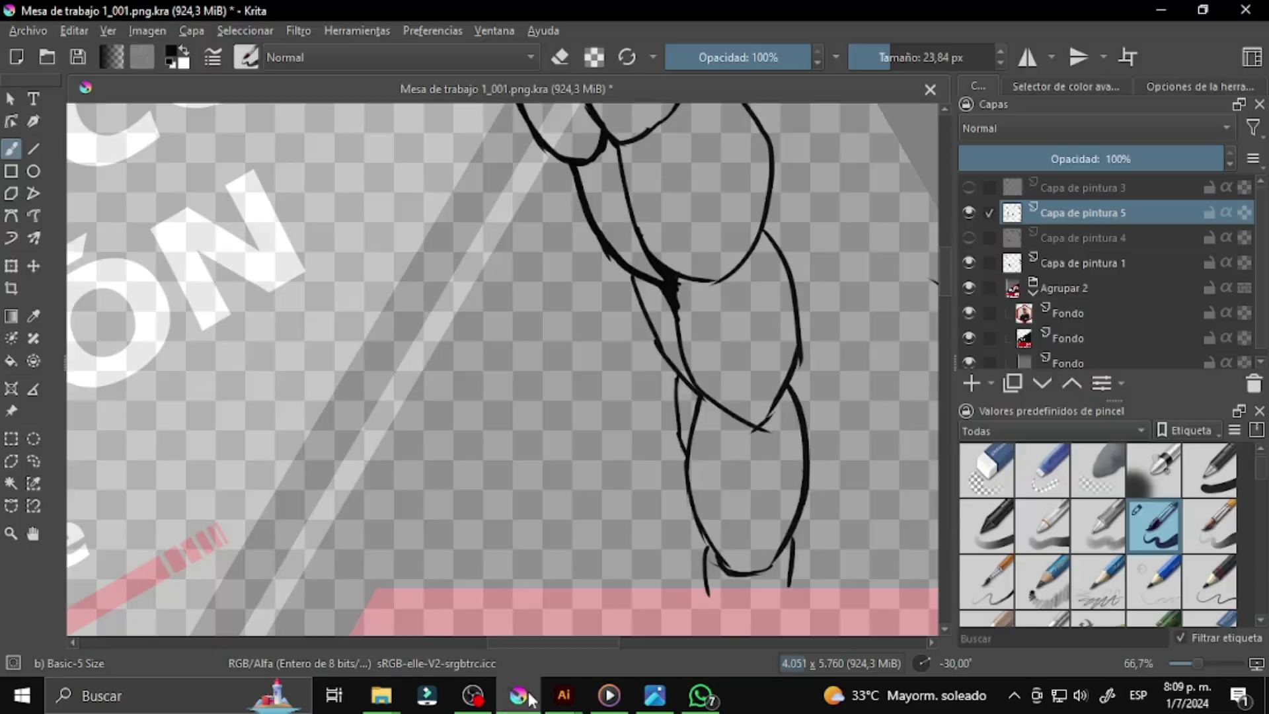
{"action": "mouse_move", "coordinate": [656, 481]}
{"action": "left_mouse_down"}
{"action": "mouse_move", "coordinate": [684, 294]}
{"action": "mouse_move", "coordinate": [687, 343]}
{"action": "mouse_move", "coordinate": [589, 346]}
{"action": "mouse_move", "coordinate": [614, 331]}
{"action": "mouse_move", "coordinate": [629, 374]}
{"action": "left_mouse_up"}
{"action": "left_click_drag", "start_coordinate": [687, 271], "coordinate": [634, 330]}
Step: Add a new paint layer directly above Capa de pintura 4
{"action": "scroll", "coordinate": [634, 331], "scroll_direction": "down", "scroll_amount": 4}
{"action": "left_click", "coordinate": [1056, 238]}
{"action": "key", "text": "Insert"}
{"action": "scroll", "coordinate": [495, 280], "scroll_direction": "down", "scroll_amount": 1}
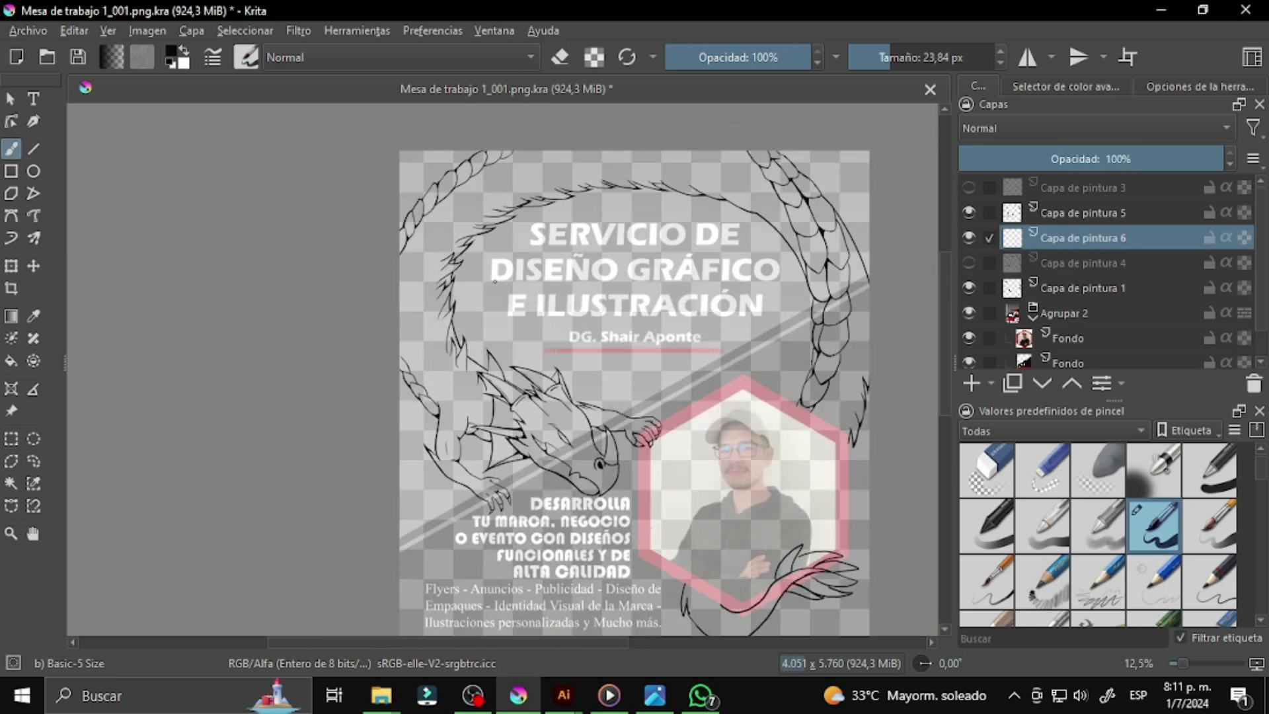
{"action": "scroll", "coordinate": [624, 242], "scroll_direction": "down", "scroll_amount": 2}
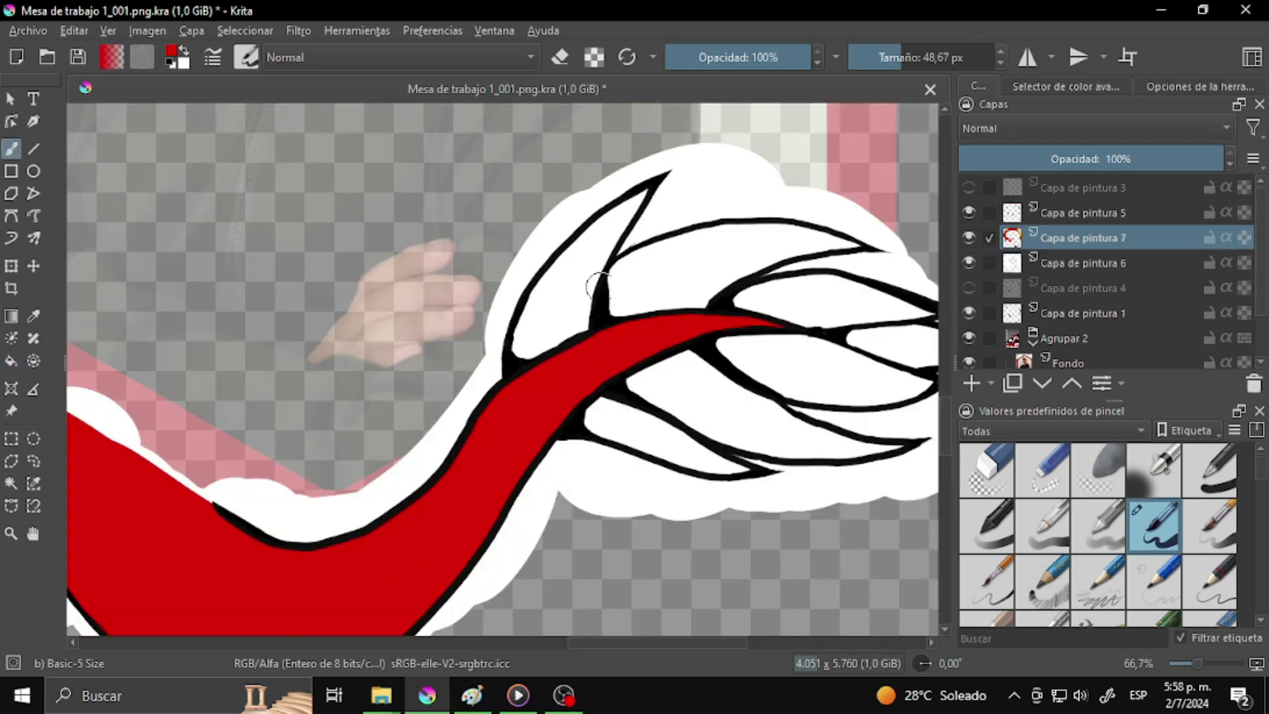
Step: Choose a dark red and fill the tufts at the dragon's tail tip with it on Capa de pintura 7
{"action": "key", "text": "4"}
{"action": "key", "text": "4"}
{"action": "right_click", "coordinate": [646, 301]}
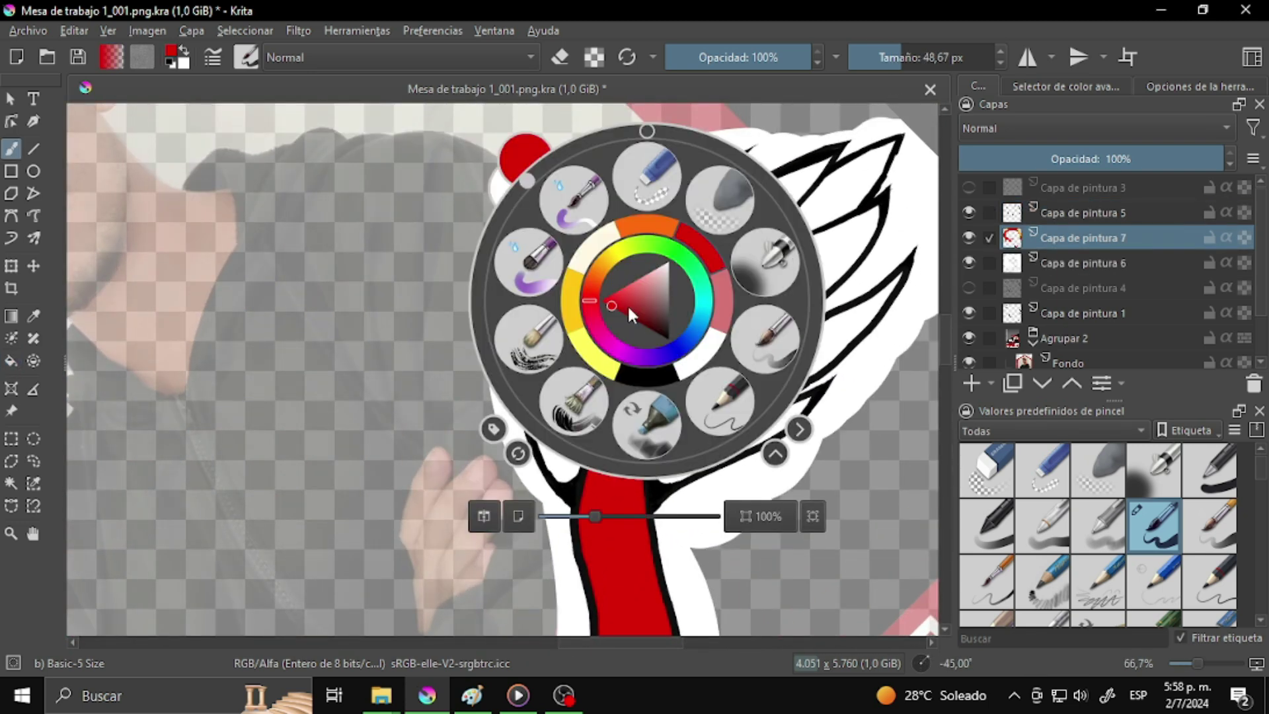
{"action": "left_click", "coordinate": [419, 259]}
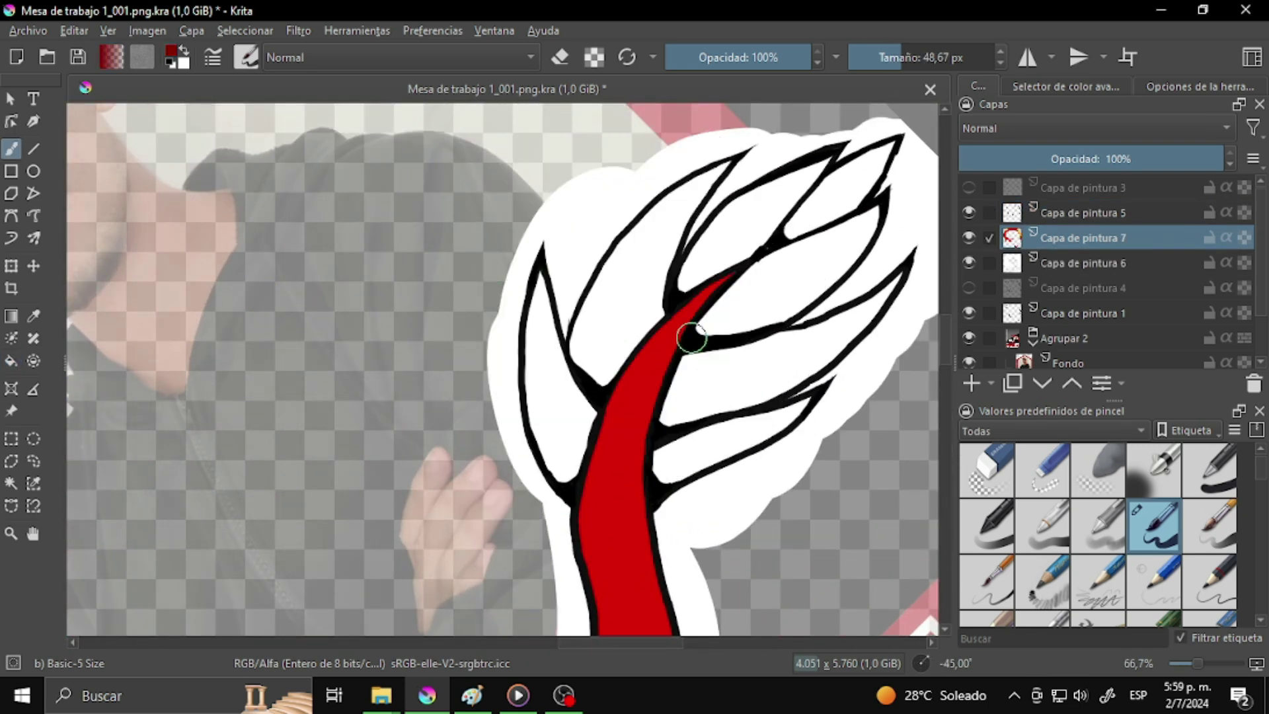
{"action": "left_click", "coordinate": [633, 323]}
{"action": "left_click", "coordinate": [568, 343]}
{"action": "key", "text": "6"}
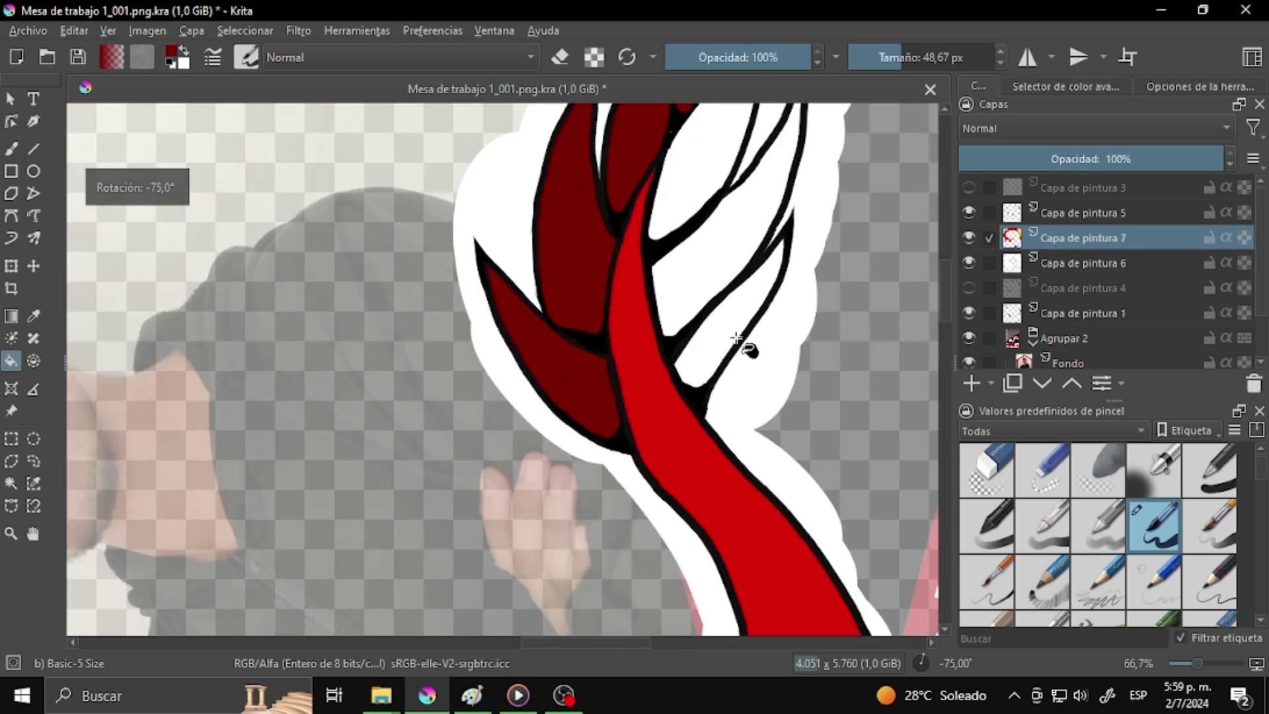
{"action": "left_click", "coordinate": [746, 346]}
{"action": "key", "text": "5"}
{"action": "scroll", "coordinate": [701, 357], "scroll_direction": "down", "scroll_amount": 10}
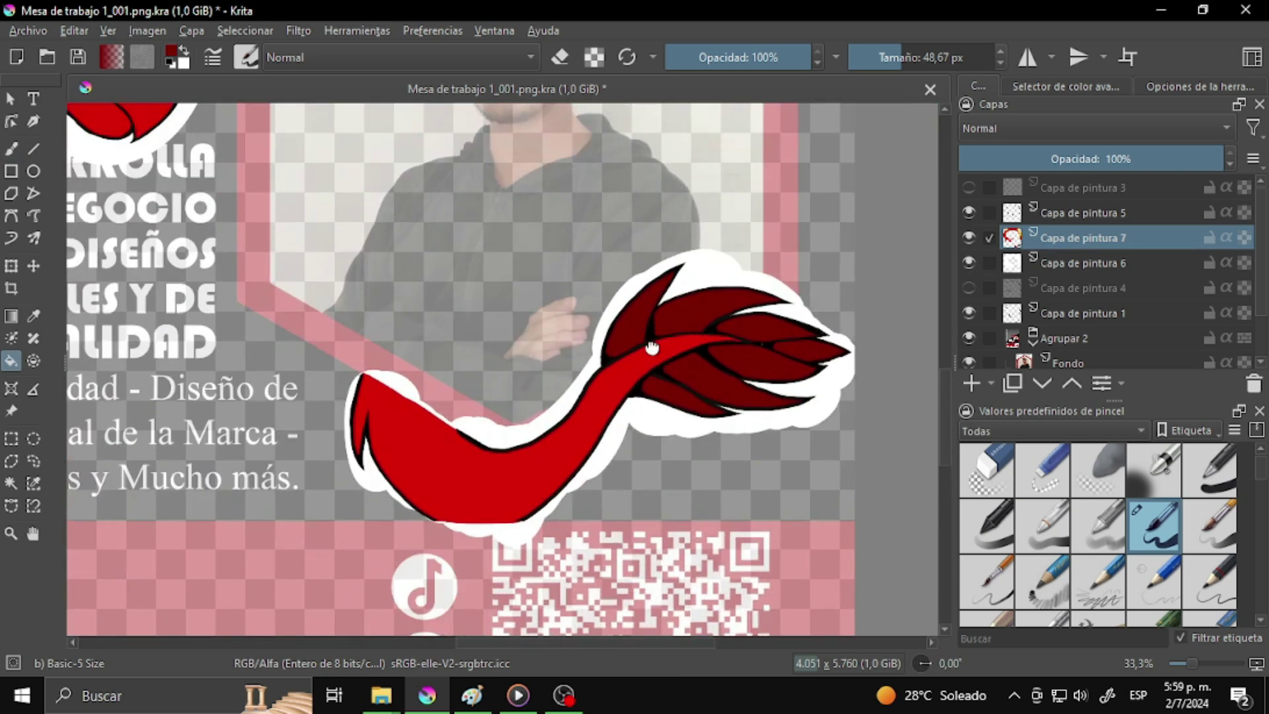
{"action": "scroll", "coordinate": [588, 362], "scroll_direction": "up", "scroll_amount": 4}
{"action": "key", "text": "4"}
{"action": "key", "text": "5"}
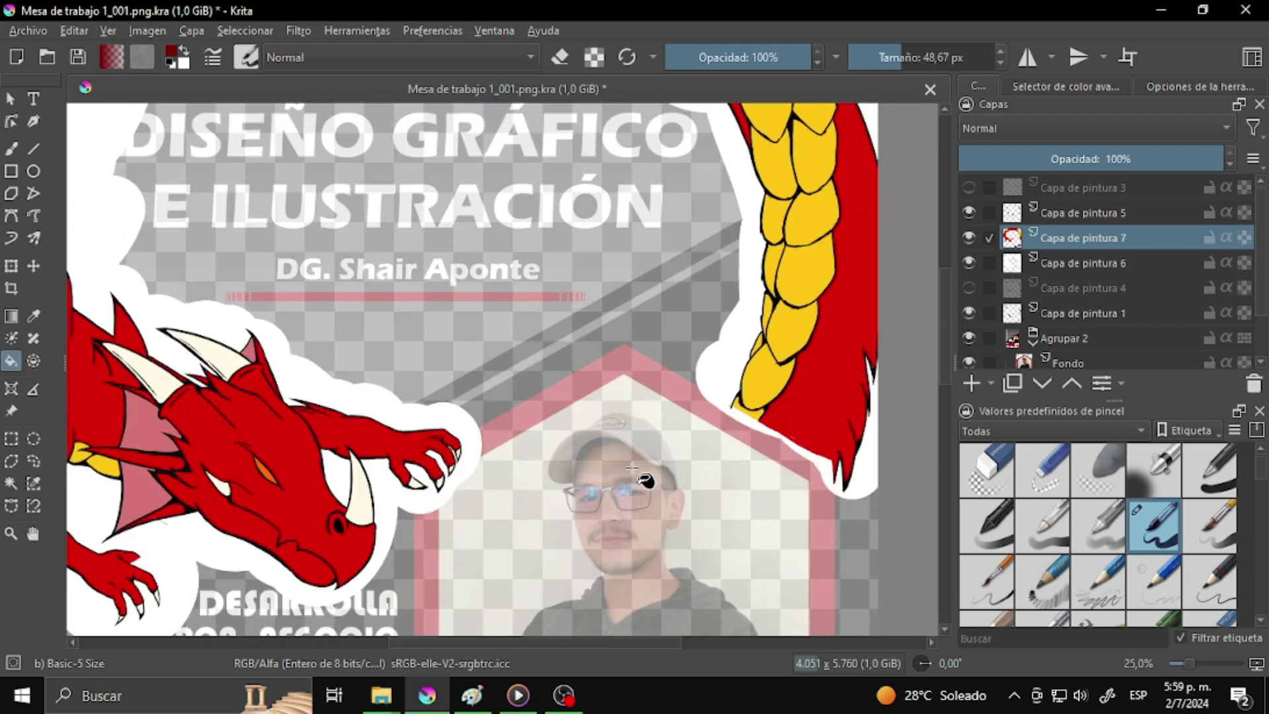
{"action": "scroll", "coordinate": [644, 481], "scroll_direction": "down", "scroll_amount": 2}
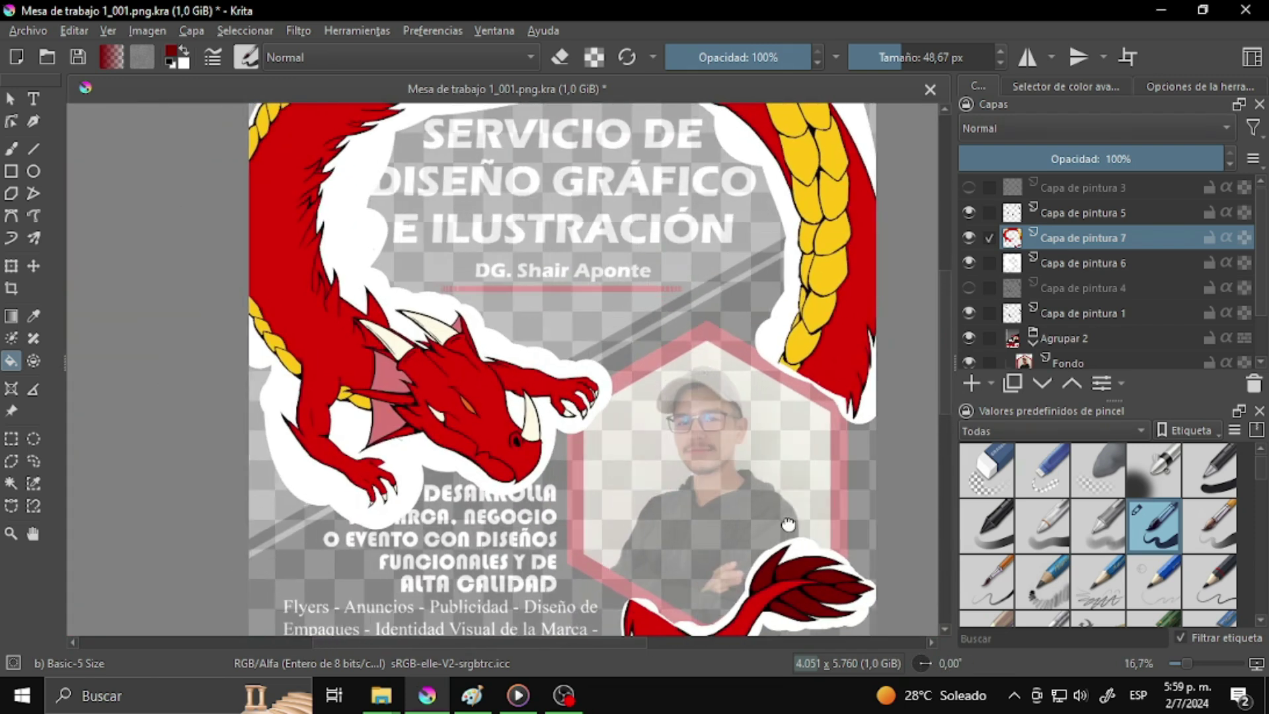
{"action": "scroll", "coordinate": [520, 190], "scroll_direction": "up", "scroll_amount": 3}
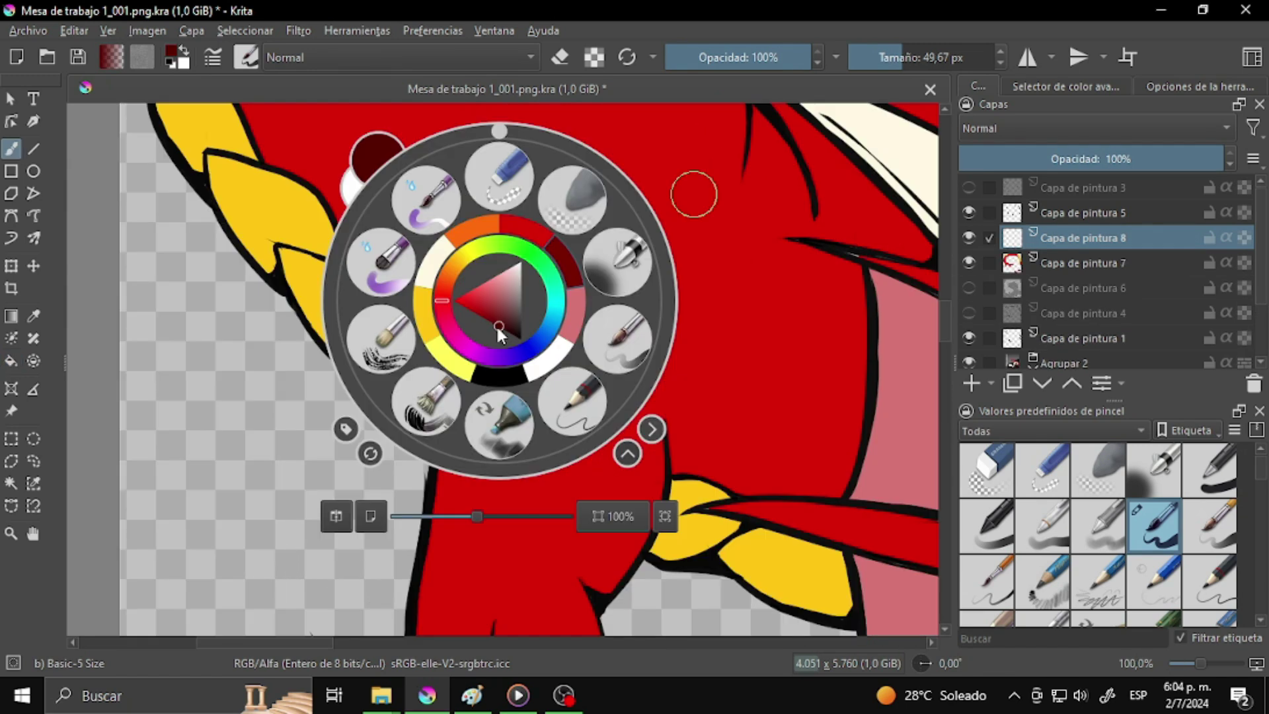
Step: Choose a dark red brush colour for shading and set the opacity of Capa de pintura 8 to 53%
{"action": "left_click", "coordinate": [627, 296]}
{"action": "right_click", "coordinate": [726, 321]}
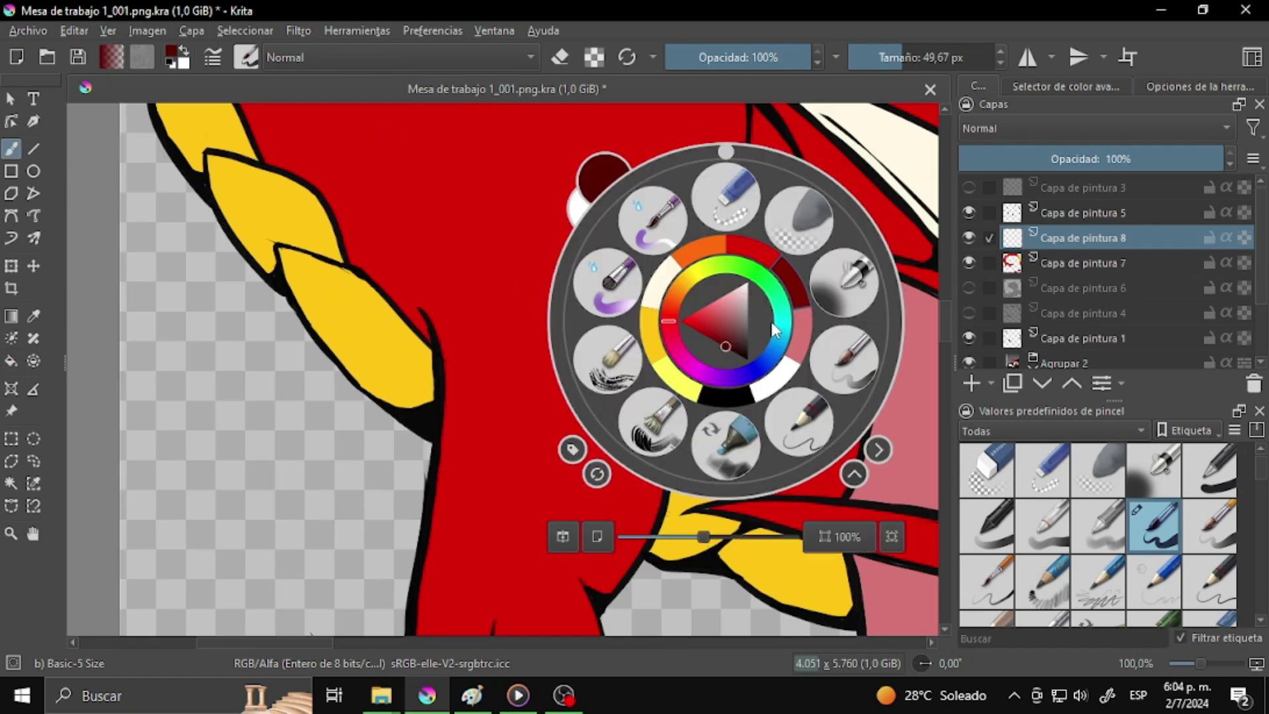
{"action": "left_click", "coordinate": [925, 228]}
{"action": "left_click_drag", "start_coordinate": [581, 176], "coordinate": [651, 456]}
{"action": "left_click_drag", "start_coordinate": [354, 368], "coordinate": [691, 309]}
{"action": "left_click_drag", "start_coordinate": [595, 242], "coordinate": [668, 232]}
{"action": "left_click", "coordinate": [1099, 159]}
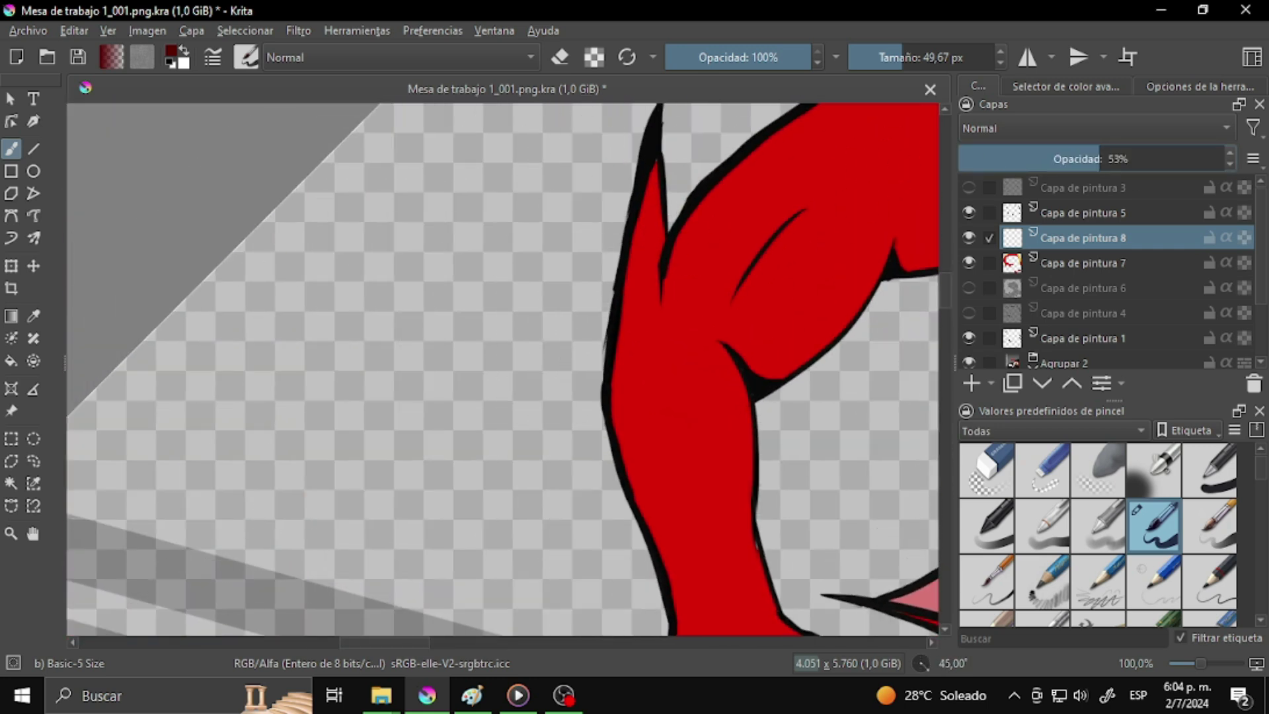
Step: Shade the elbow spike and outer edge of the dragon's forearm in dark red on Capa de pintura 8
{"action": "scroll", "coordinate": [646, 178], "scroll_direction": "down", "scroll_amount": 5}
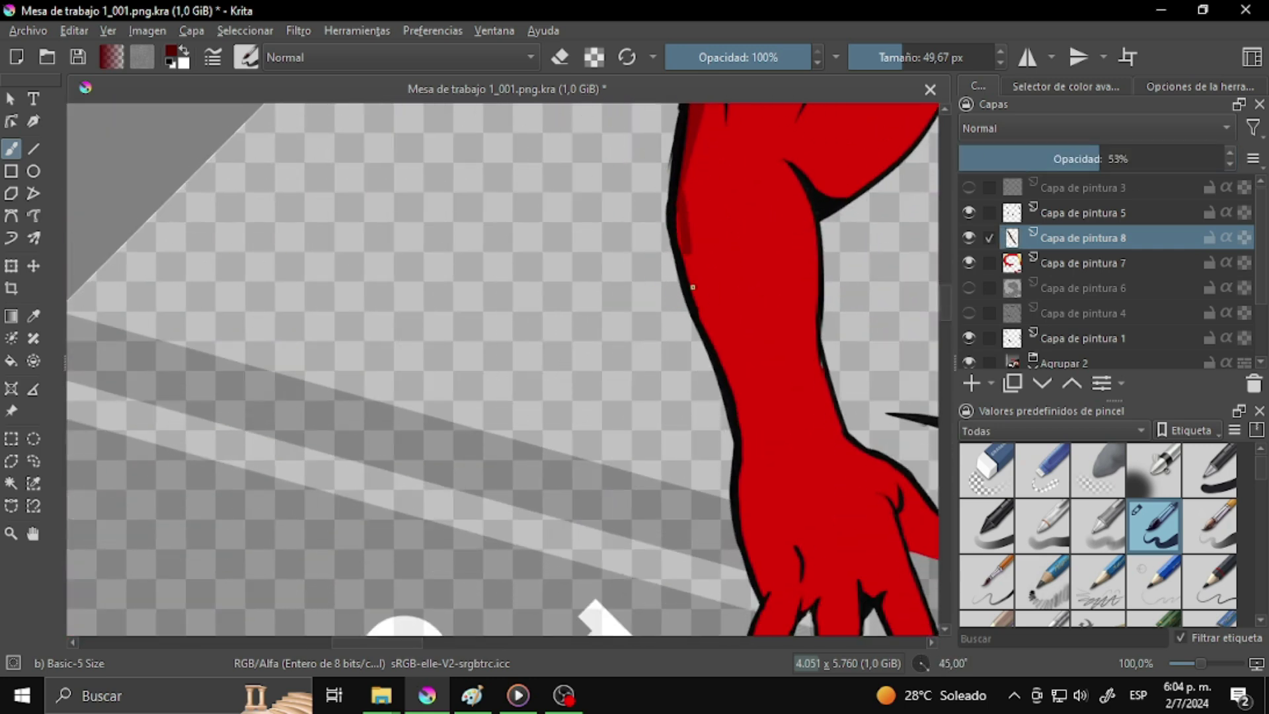
{"action": "scroll", "coordinate": [693, 287], "scroll_direction": "up", "scroll_amount": 5}
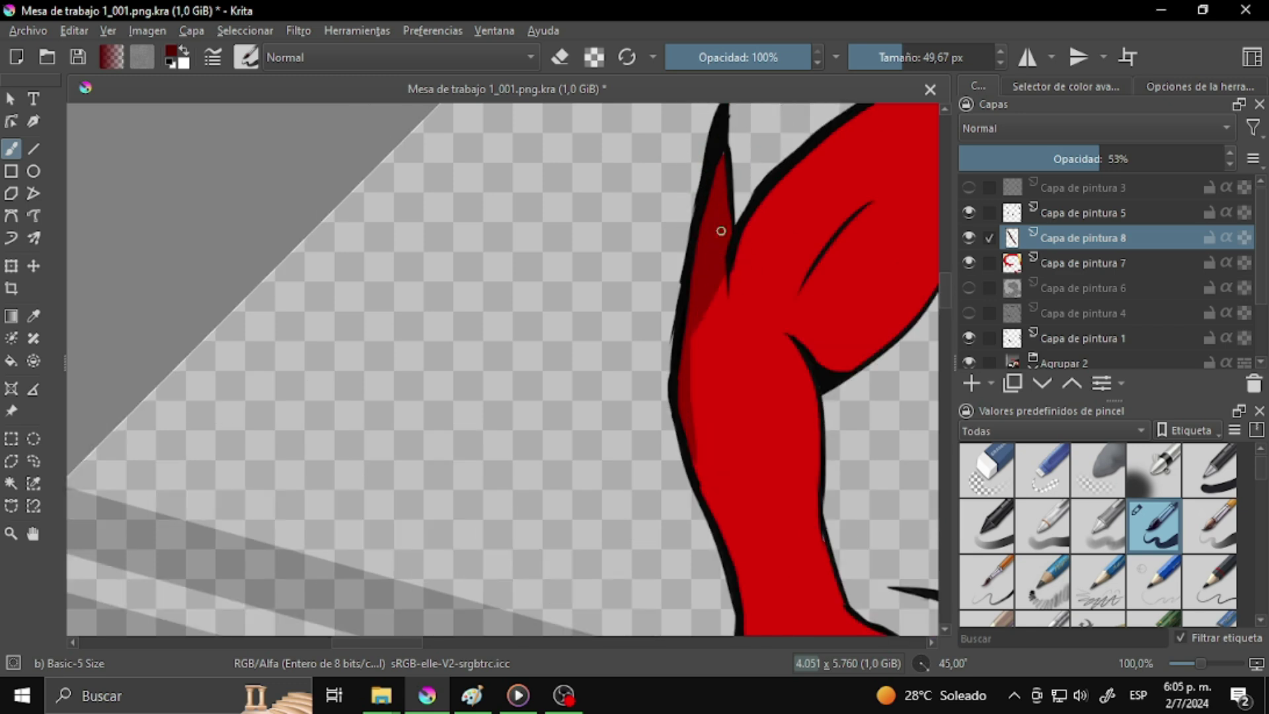
{"action": "scroll", "coordinate": [683, 232], "scroll_direction": "down", "scroll_amount": 2}
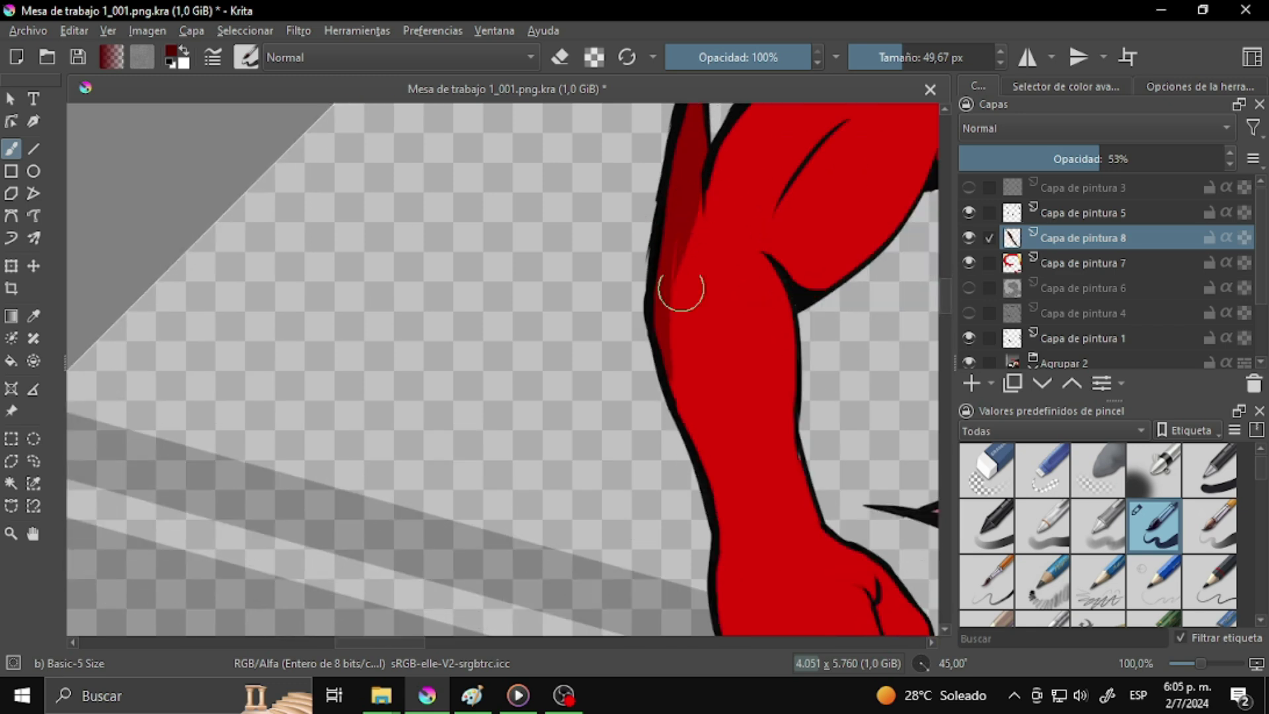
{"action": "scroll", "coordinate": [681, 288], "scroll_direction": "down", "scroll_amount": 3}
{"action": "key", "text": "ctrl+]"}
{"action": "key", "text": "ctrl+]"}
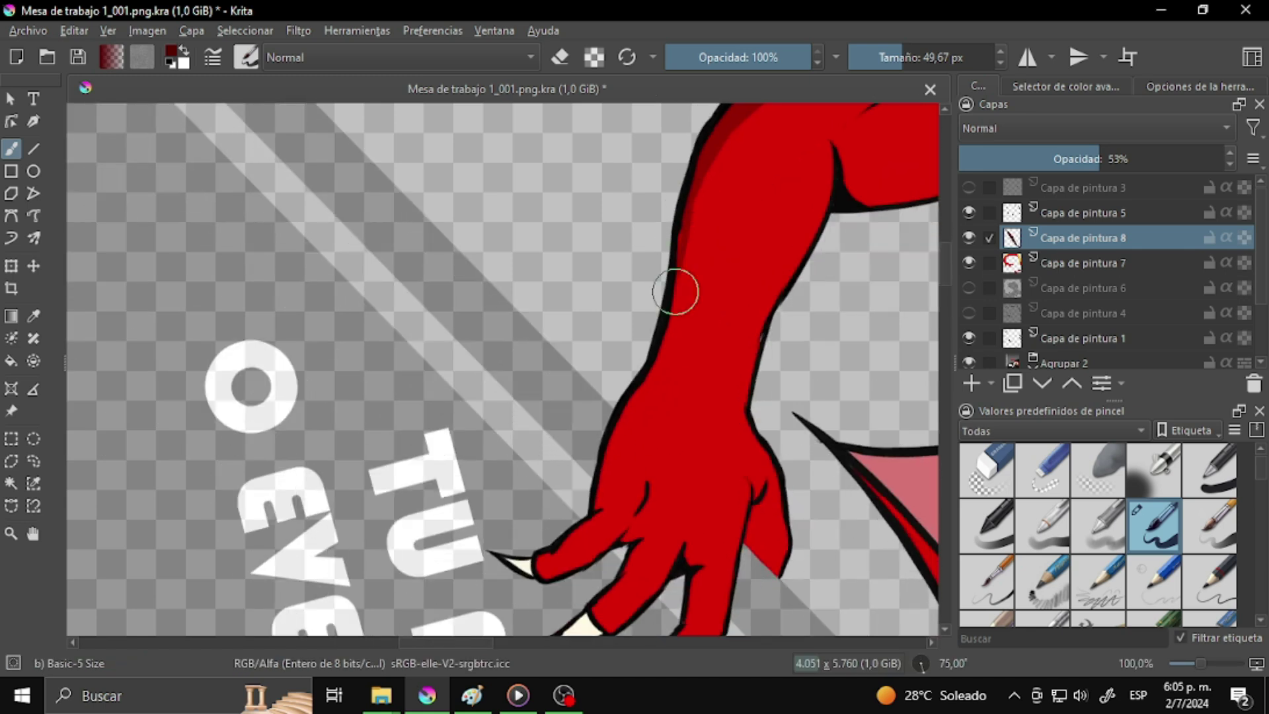
{"action": "key", "text": "ctrl+["}
{"action": "key", "text": "e"}
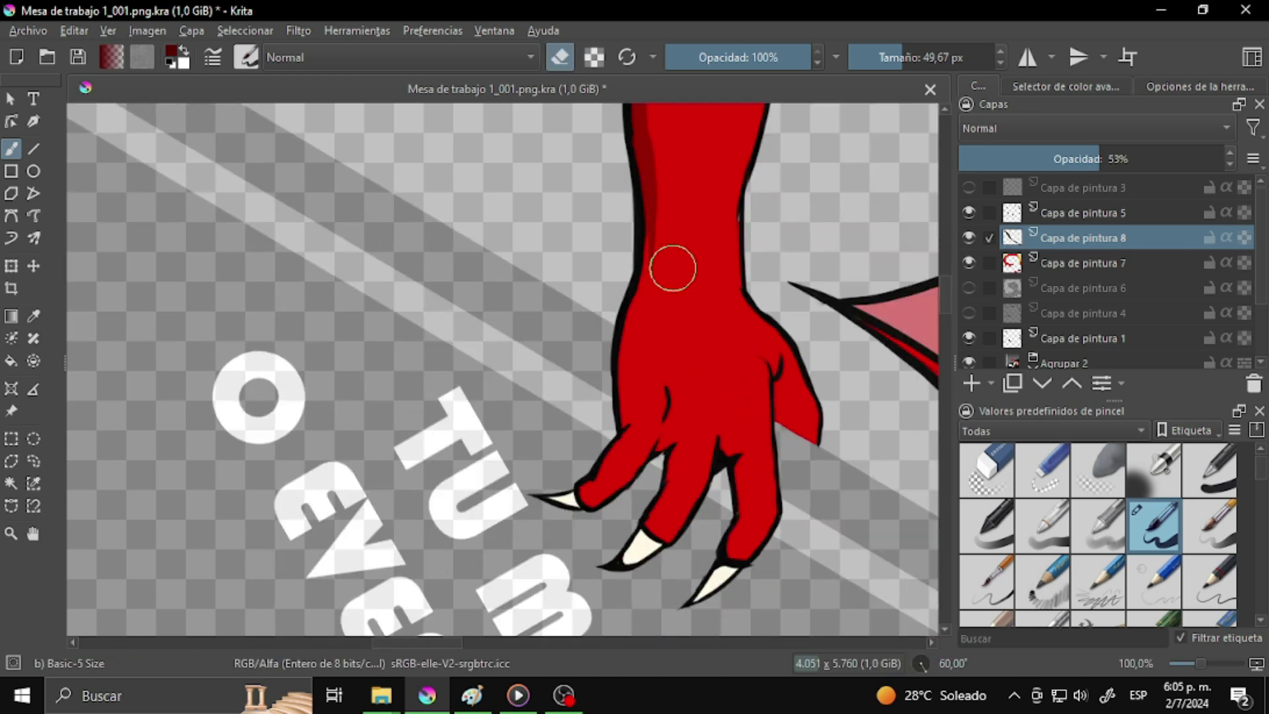
Step: Continue the dark red shadow down the outer edge of the wrist to the back of the hand
{"action": "scroll", "coordinate": [656, 207], "scroll_direction": "down", "scroll_amount": 1}
{"action": "key", "text": "e"}
{"action": "left_click_drag", "start_coordinate": [651, 132], "coordinate": [656, 207]}
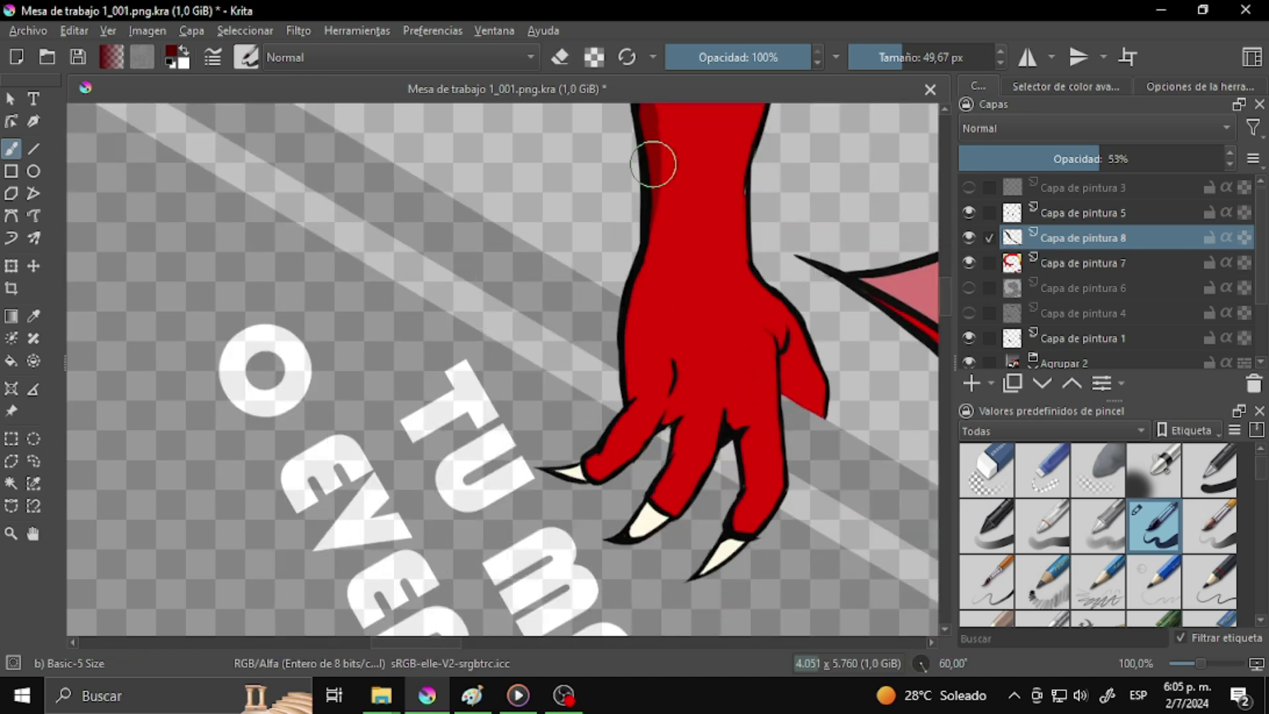
{"action": "left_click_drag", "start_coordinate": [652, 164], "coordinate": [662, 233]}
{"action": "key", "text": "ctrl+]"}
{"action": "key", "text": "ctrl+["}
{"action": "scroll", "coordinate": [664, 245], "scroll_direction": "down", "scroll_amount": 2}
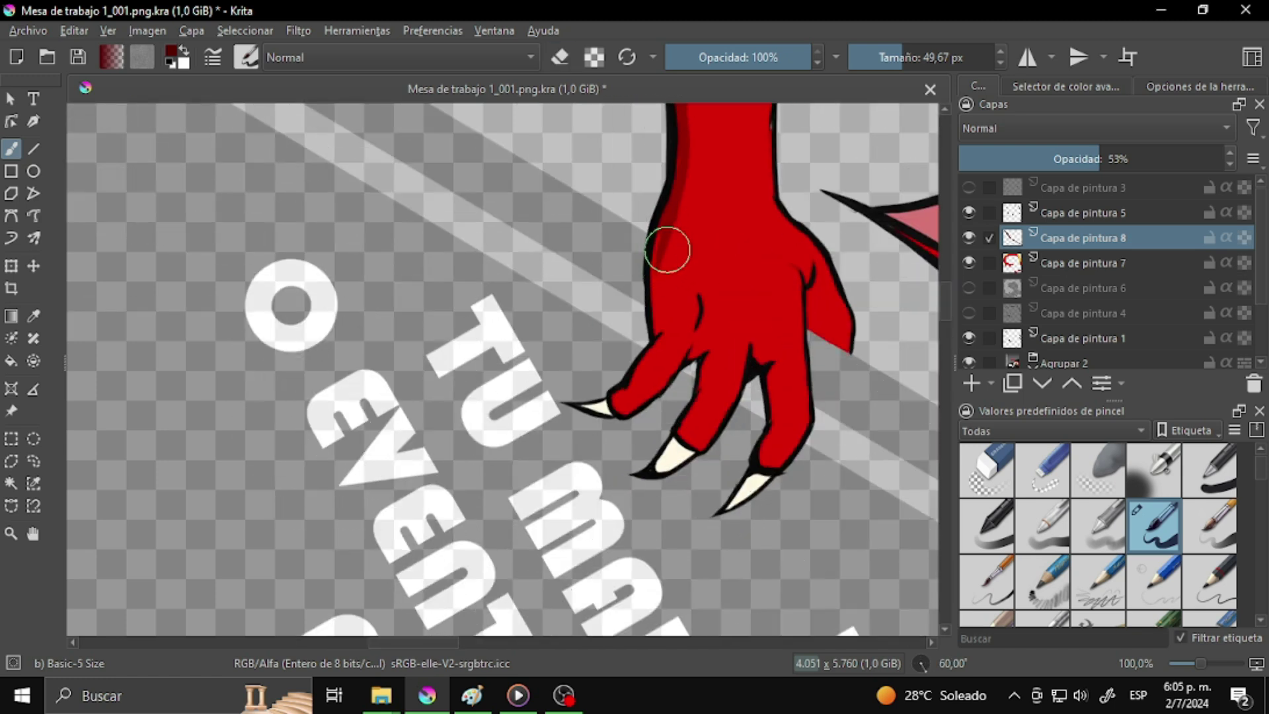
Step: Extend the dark red shadow along the outer edge of the hand down to the first finger
{"action": "key", "text": "ctrl+["}
{"action": "key", "text": "ctrl+["}
{"action": "key", "text": "ctrl+["}
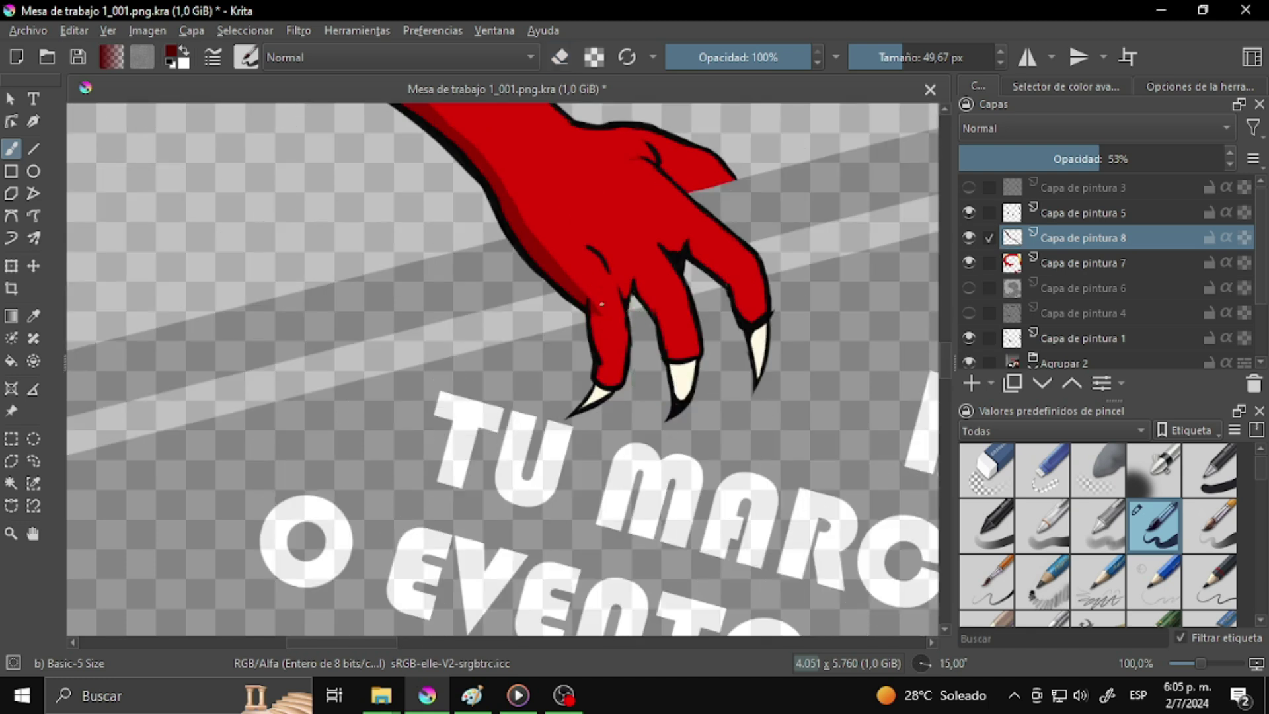
{"action": "scroll", "coordinate": [595, 313], "scroll_direction": "down", "scroll_amount": 2}
{"action": "key", "text": "e"}
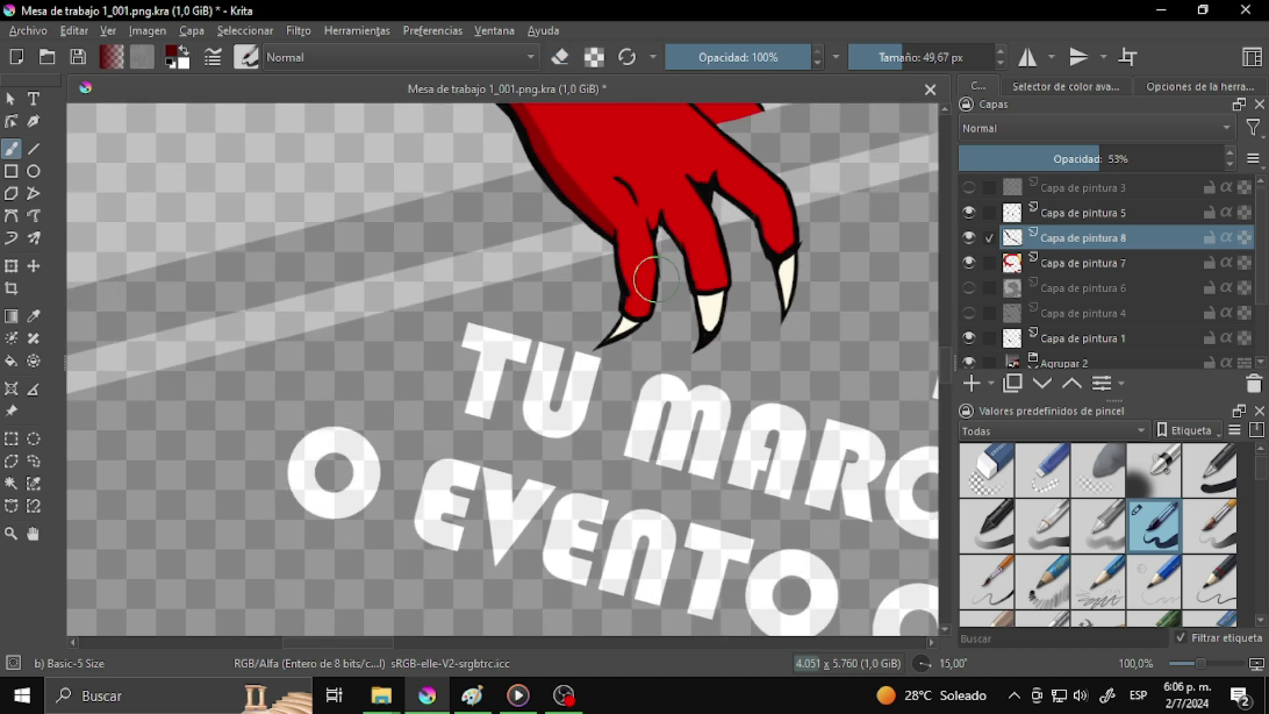
{"action": "scroll", "coordinate": [664, 273], "scroll_direction": "up", "scroll_amount": 1}
{"action": "key", "text": "ctrl+["}
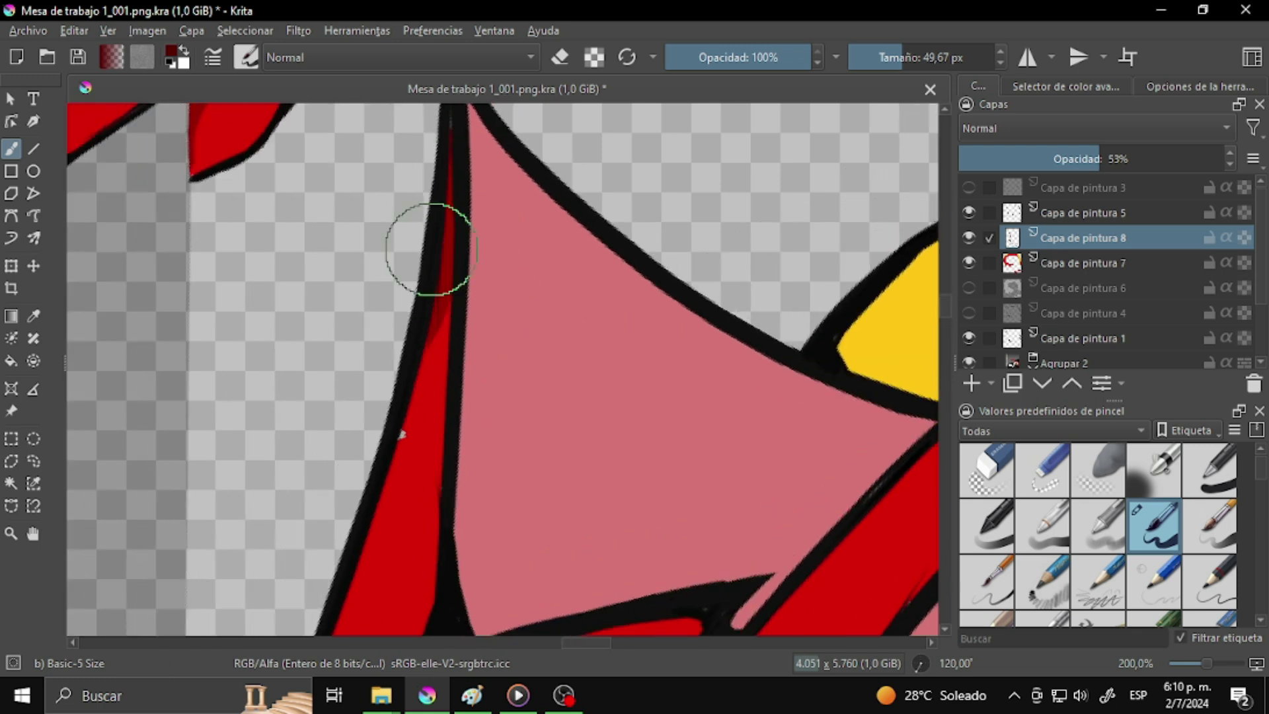
Step: Shade the lower edge and inner end of the red spine bordering the dragon's pink ear fin in dark red
{"action": "scroll", "coordinate": [431, 249], "scroll_direction": "down", "scroll_amount": 2}
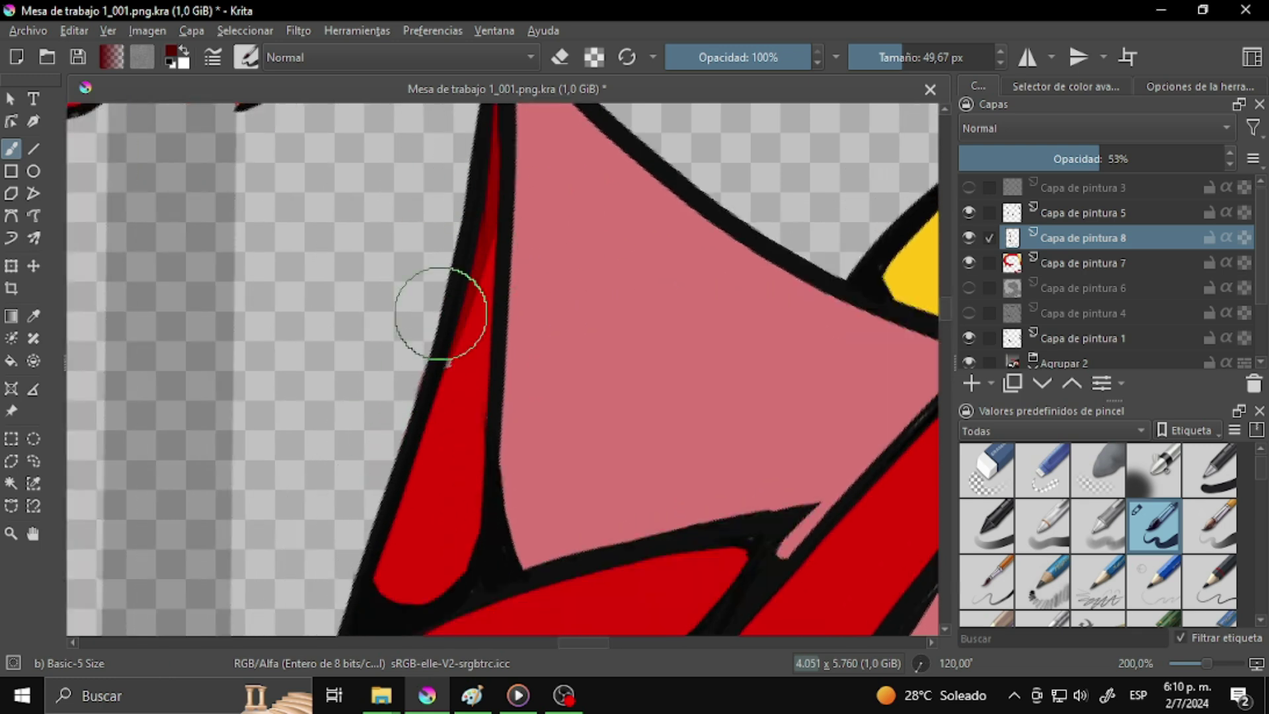
{"action": "key", "text": "ctrl+["}
{"action": "key", "text": "ctrl+["}
{"action": "key", "text": "ctrl+["}
{"action": "key", "text": "ctrl+["}
{"action": "key", "text": "ctrl+["}
{"action": "key", "text": "ctrl+["}
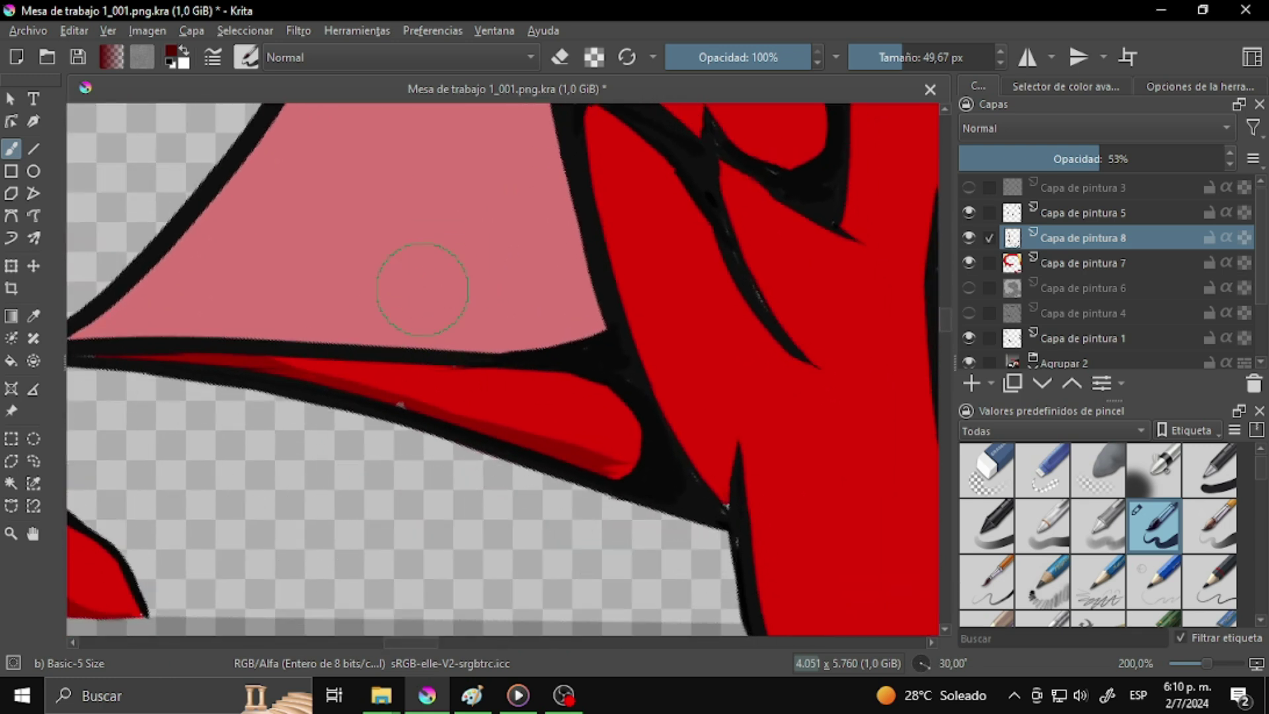
{"action": "key", "text": "ctrl+["}
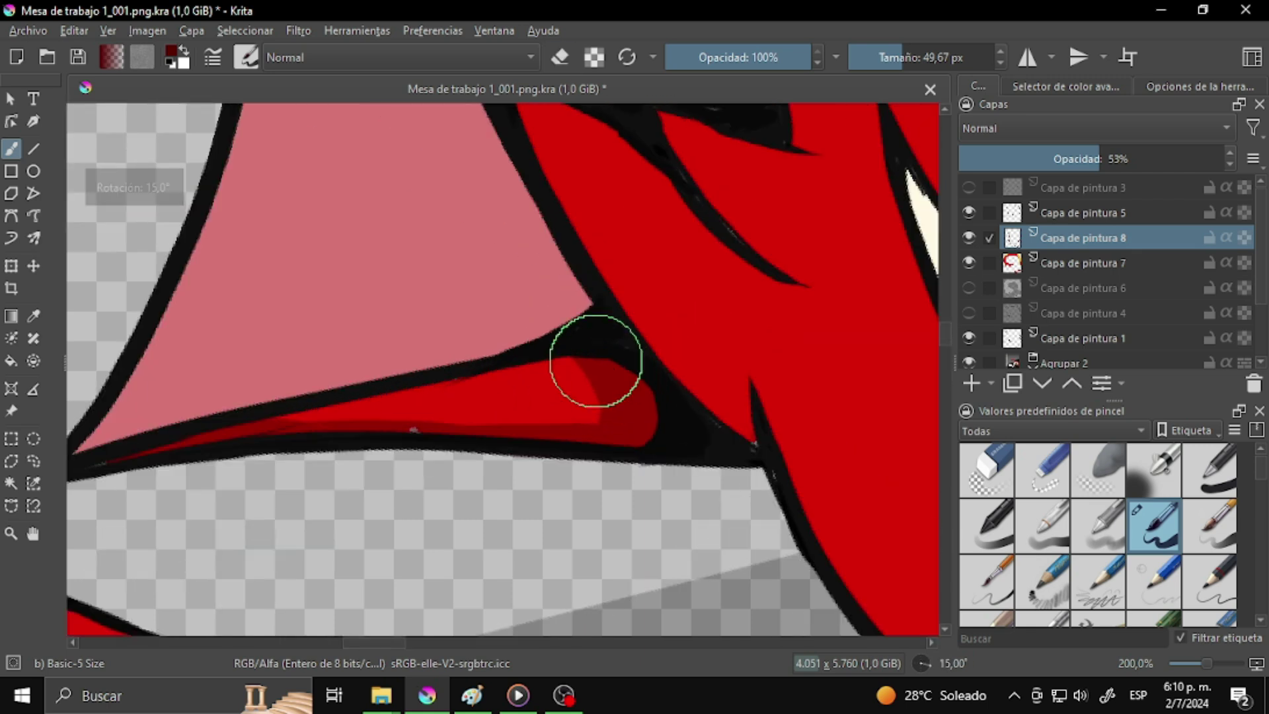
Step: Shade the inner edge of the dragon's body beside the title text in dark red on Capa de pintura 8, erasing the excess
{"action": "key", "text": "ctrl+["}
{"action": "key", "text": "ctrl+["}
{"action": "key", "text": "ctrl+["}
{"action": "key", "text": "ctrl+["}
{"action": "key", "text": "ctrl+["}
{"action": "key", "text": "ctrl+["}
{"action": "key", "text": "ctrl+["}
{"action": "key", "text": "ctrl+["}
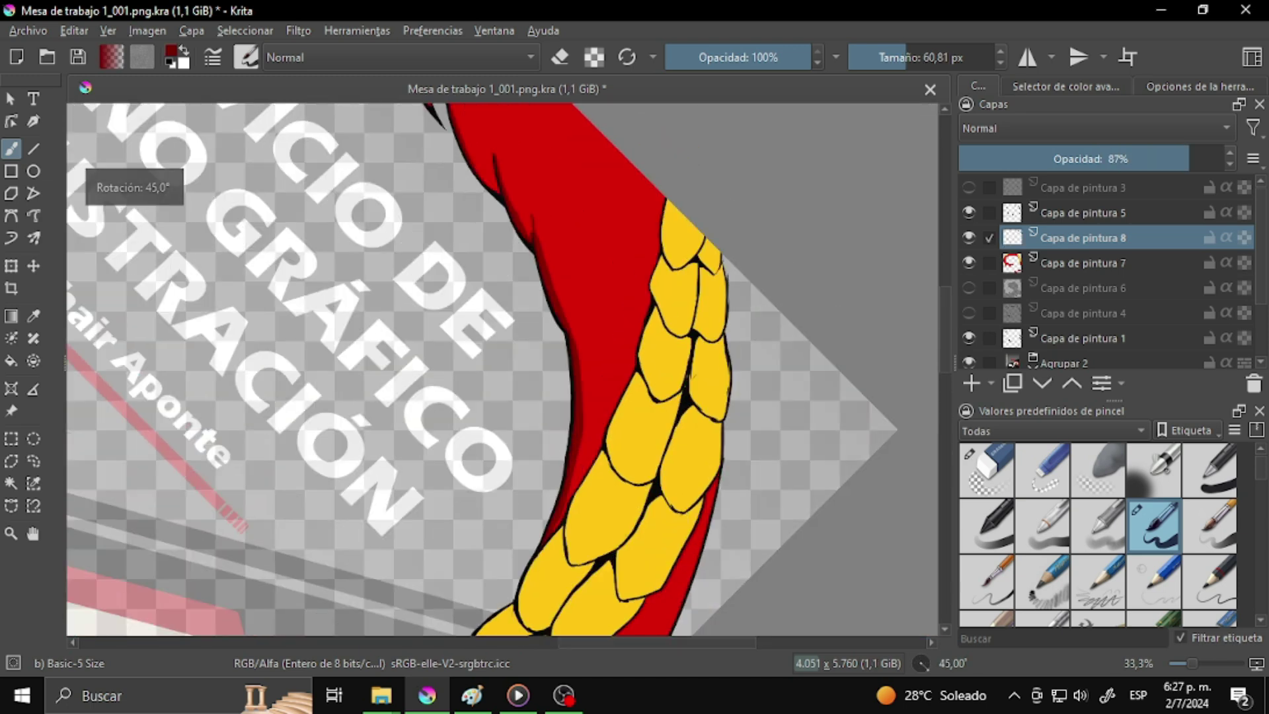
{"action": "key", "text": "e"}
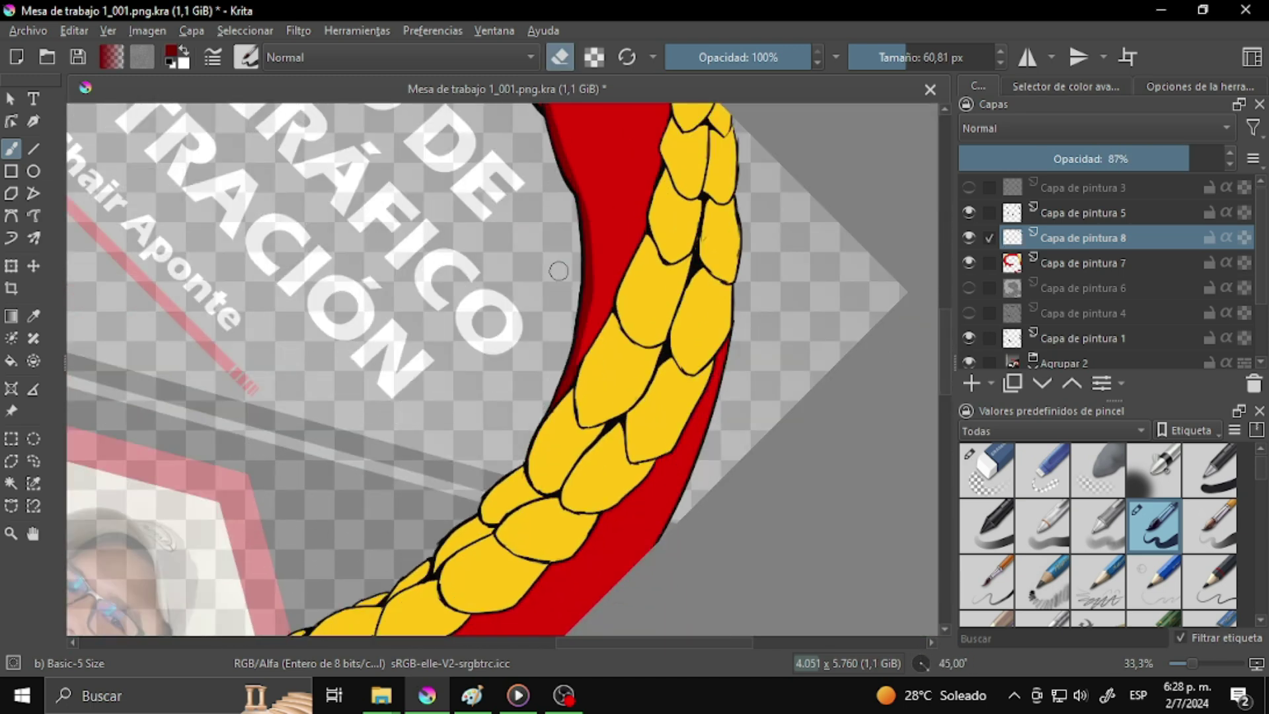
Step: Add a dark red shadow on the red body along the inner edge of the yellow belly scales
{"action": "scroll", "coordinate": [592, 335], "scroll_direction": "up", "scroll_amount": 3}
{"action": "scroll", "coordinate": [621, 287], "scroll_direction": "left", "scroll_amount": 2}
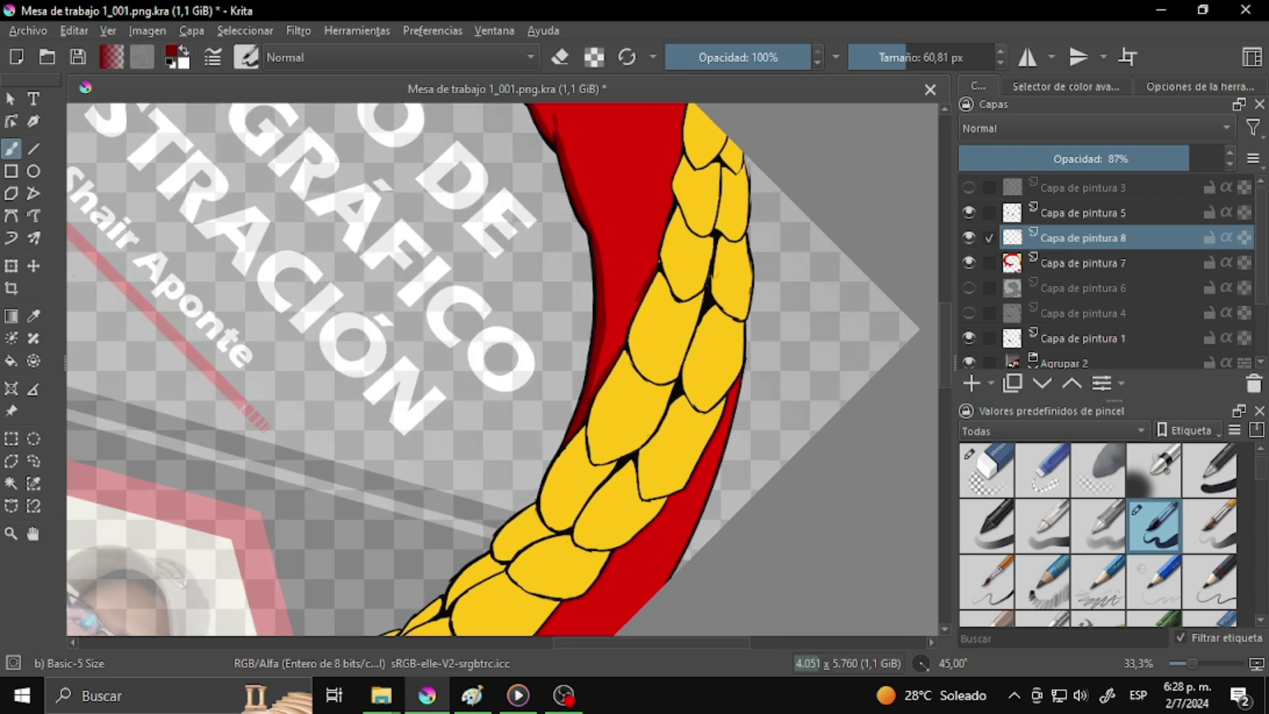
{"action": "scroll", "coordinate": [630, 276], "scroll_direction": "down", "scroll_amount": 1}
{"action": "scroll", "coordinate": [656, 277], "scroll_direction": "down", "scroll_amount": 2}
{"action": "key", "text": "e"}
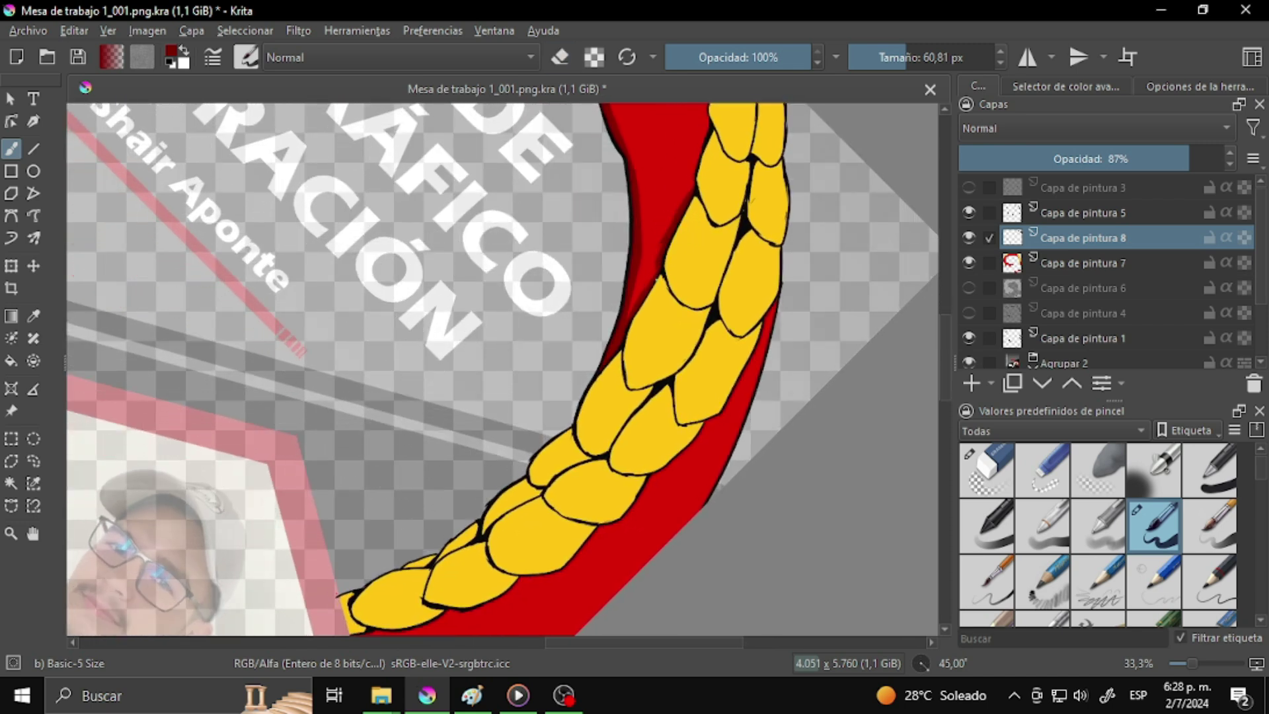
{"action": "scroll", "coordinate": [664, 271], "scroll_direction": "up", "scroll_amount": 5}
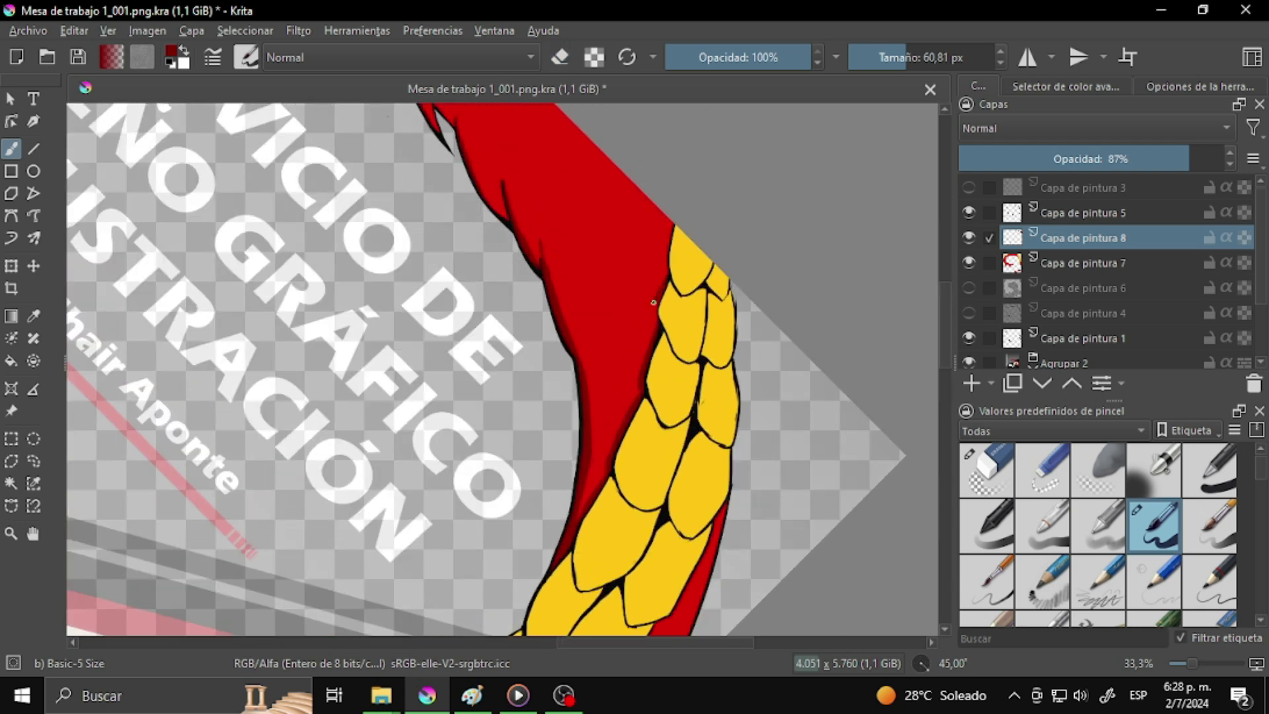
{"action": "key", "text": "e"}
{"action": "mouse_move", "coordinate": [663, 297]}
{"action": "left_mouse_down"}
{"action": "mouse_move", "coordinate": [663, 255]}
{"action": "mouse_move", "coordinate": [595, 368]}
{"action": "mouse_move", "coordinate": [611, 397]}
{"action": "mouse_move", "coordinate": [649, 322]}
{"action": "left_mouse_up"}
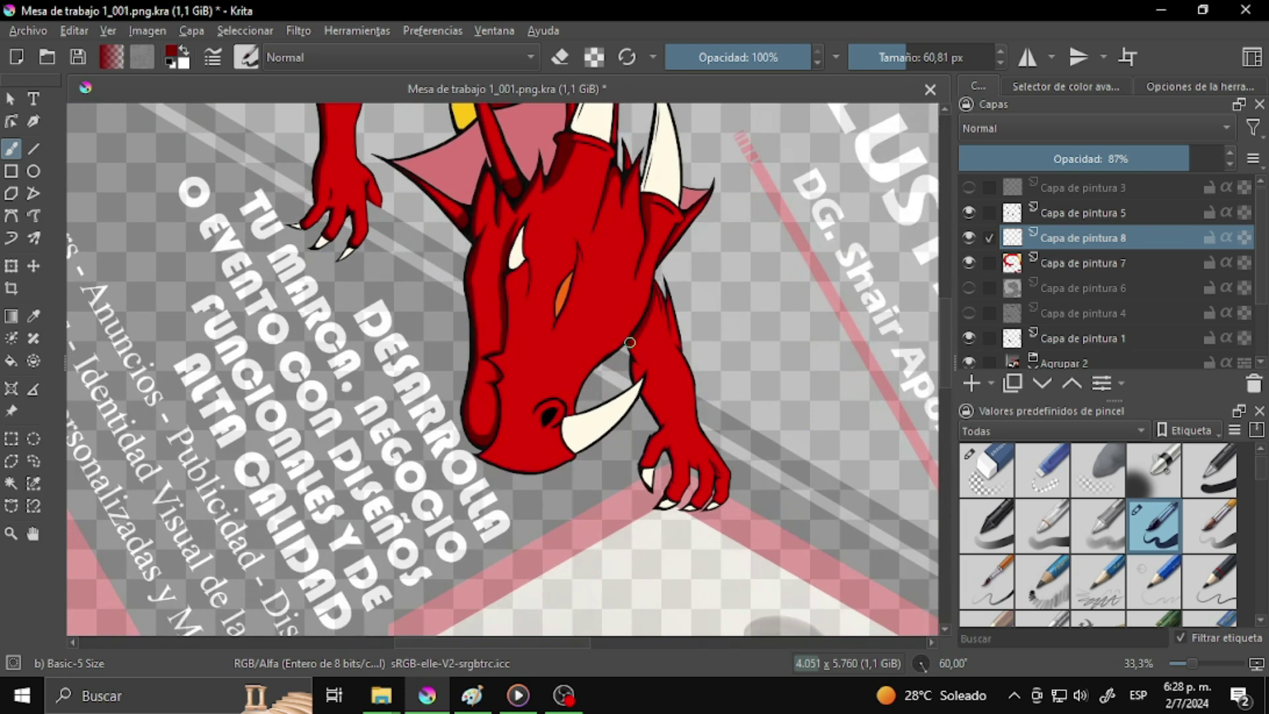
Step: Shade the edges of the dragon's forearm and hand resting on the portrait frame in dark red, trimming with the eraser
{"action": "scroll", "coordinate": [630, 342], "scroll_direction": "down", "scroll_amount": 3}
{"action": "key", "text": "6"}
{"action": "key", "text": "e"}
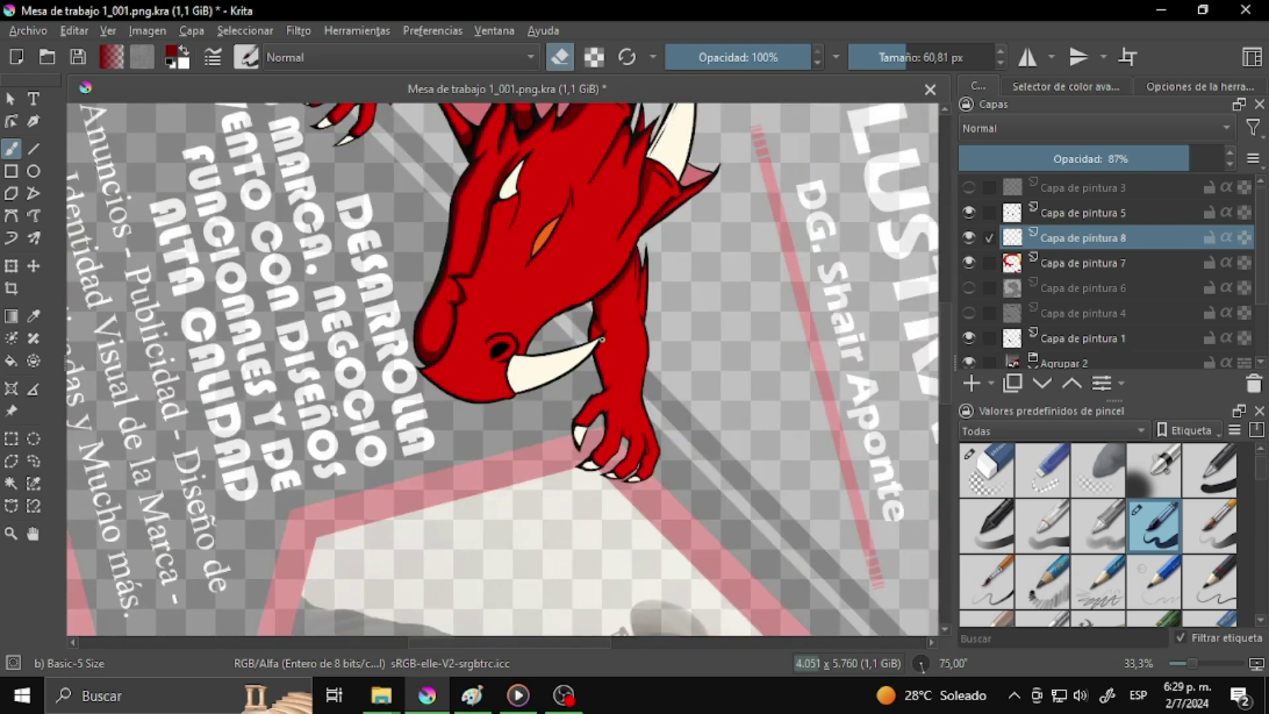
{"action": "key", "text": "4"}
{"action": "key", "text": "4"}
{"action": "key", "text": "4"}
{"action": "key", "text": "e"}
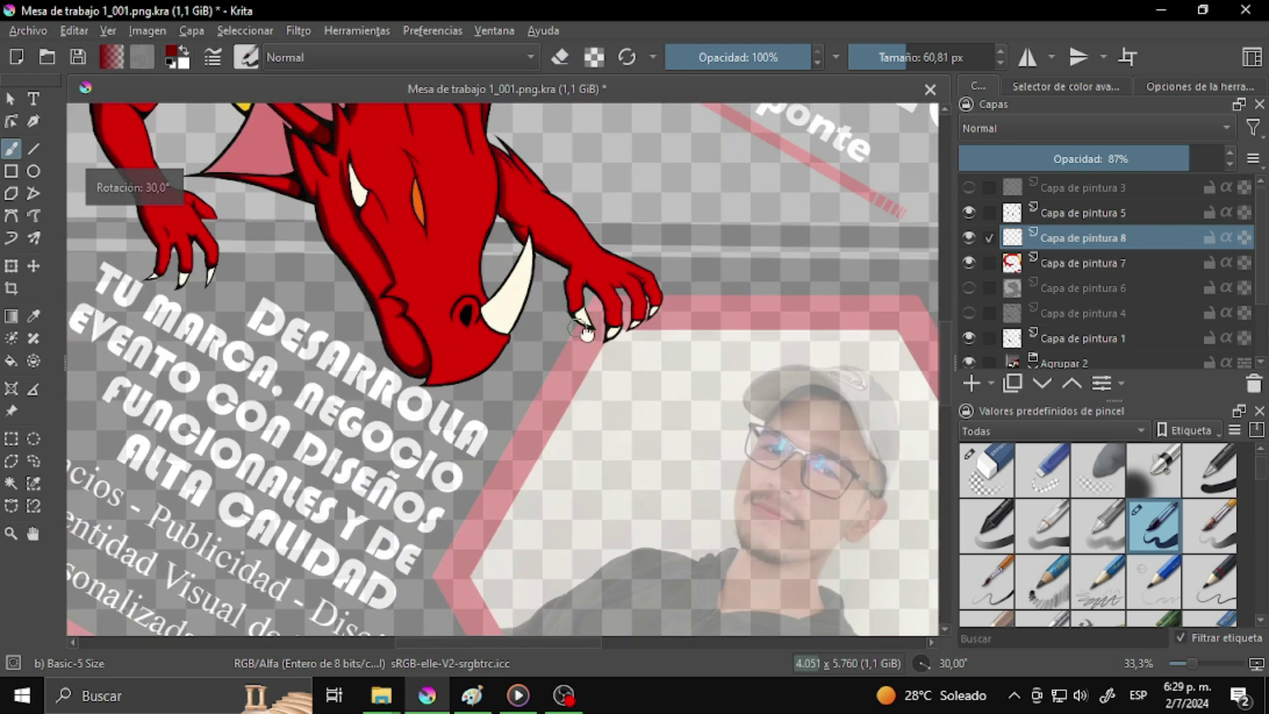
{"action": "left_click_drag", "start_coordinate": [651, 328], "coordinate": [681, 308]}
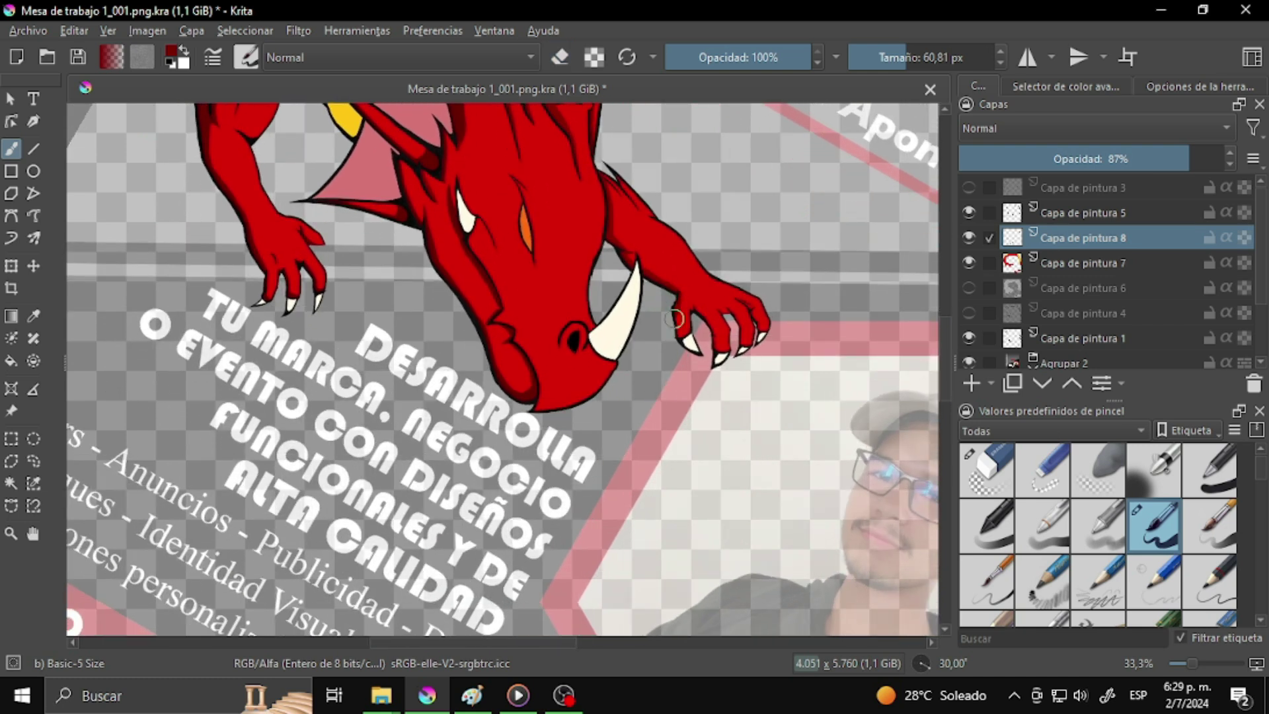
{"action": "key", "text": "6"}
{"action": "key", "text": "6"}
{"action": "key", "text": "6"}
{"action": "key", "text": "5"}
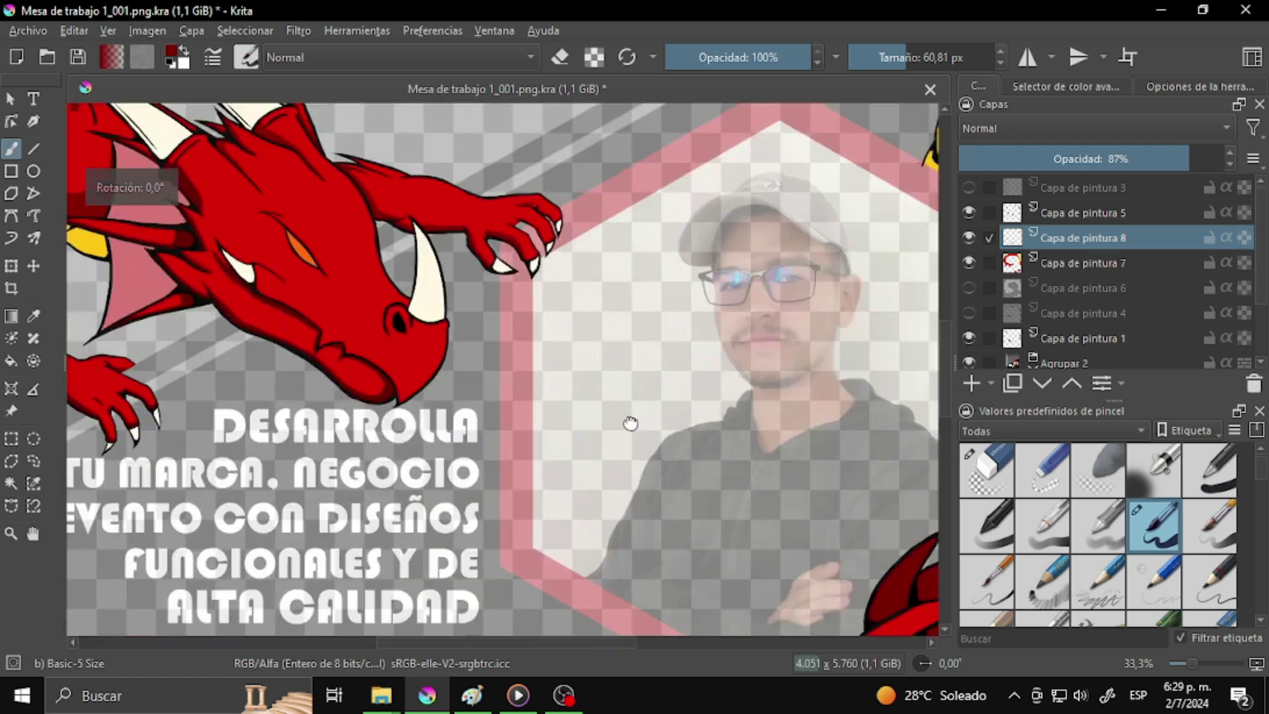
{"action": "key", "text": "4"}
{"action": "key", "text": "4"}
{"action": "key", "text": "4"}
{"action": "key", "text": "4"}
{"action": "key", "text": "4"}
{"action": "key", "text": "4"}
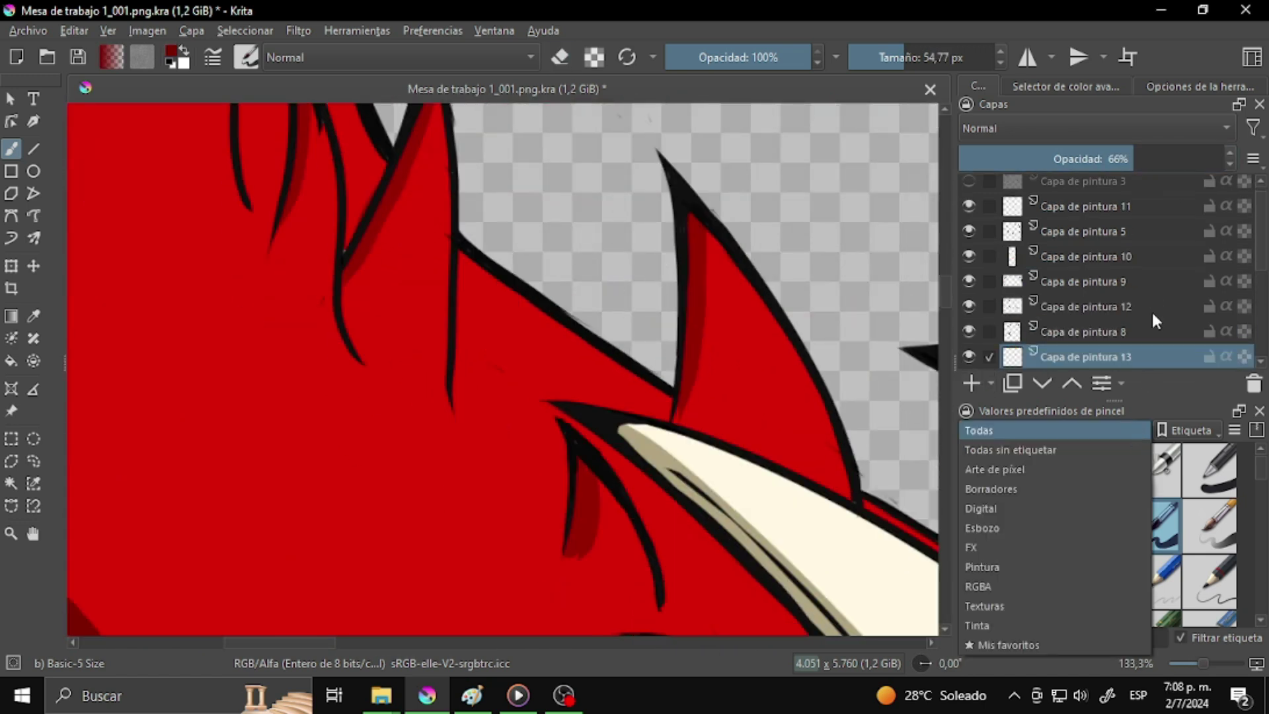
Step: Paint a deeper dark red shadow along the outer edge of the spike behind the dragon's horn on Capa de pintura 13
{"action": "key", "text": "6"}
{"action": "key", "text": "6"}
{"action": "key", "text": "e"}
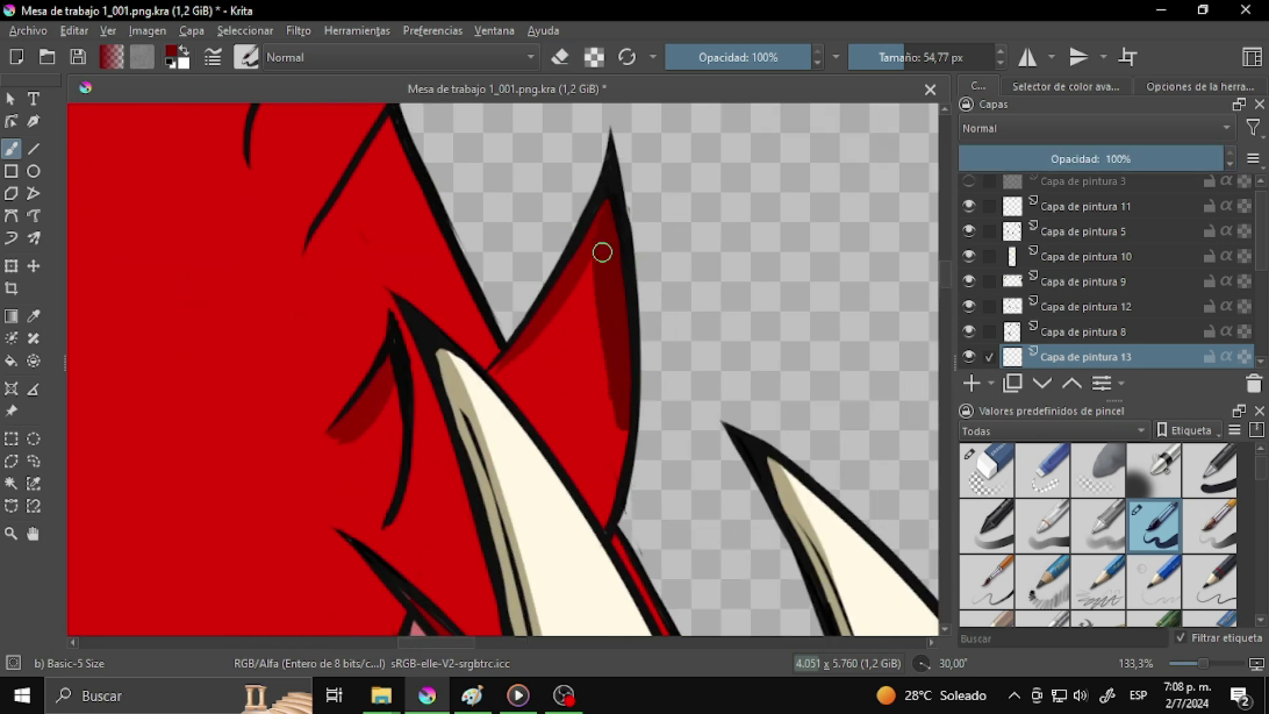
{"action": "right_click", "coordinate": [619, 264]}
{"action": "left_click_drag", "start_coordinate": [618, 300], "coordinate": [616, 245]}
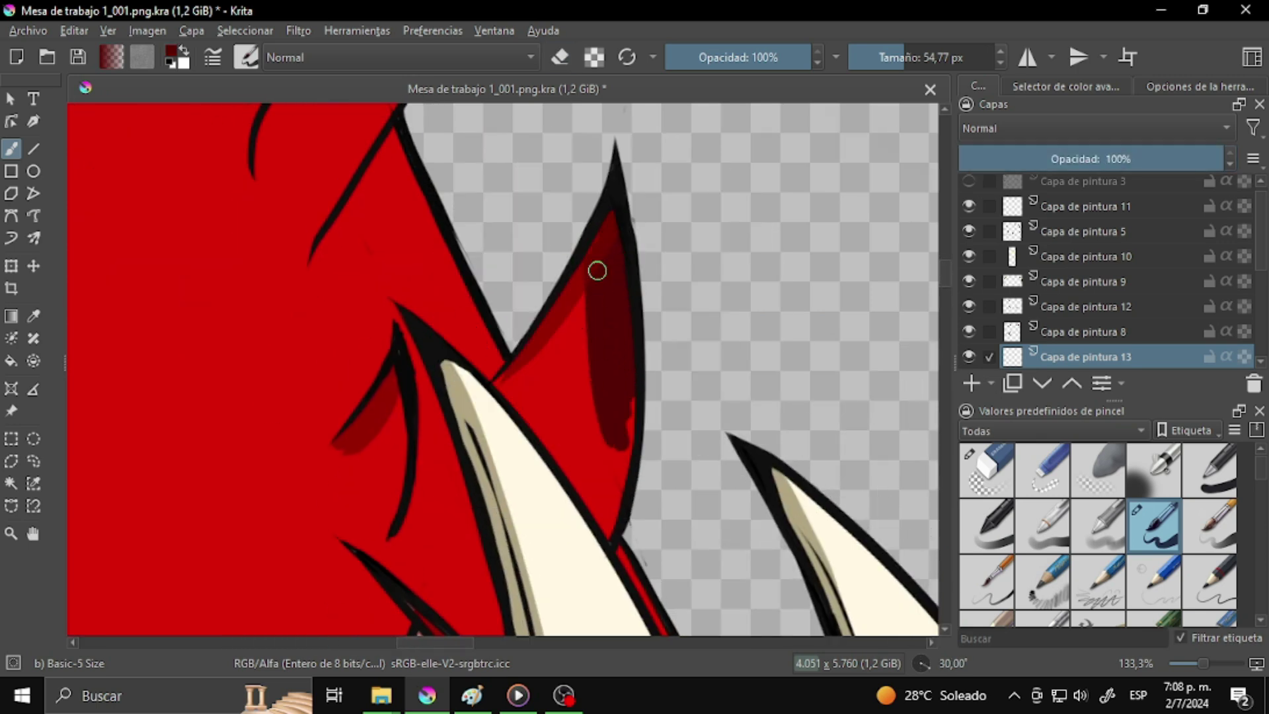
Step: Widen the deep red shadow on the spike behind the horn, filling it from the tip towards the base
{"action": "key", "text": "4"}
{"action": "key", "text": "4"}
{"action": "key", "text": "4"}
{"action": "key", "text": "4"}
{"action": "key", "text": "4"}
{"action": "key", "text": "4"}
{"action": "key", "text": "4"}
{"action": "key", "text": "4"}
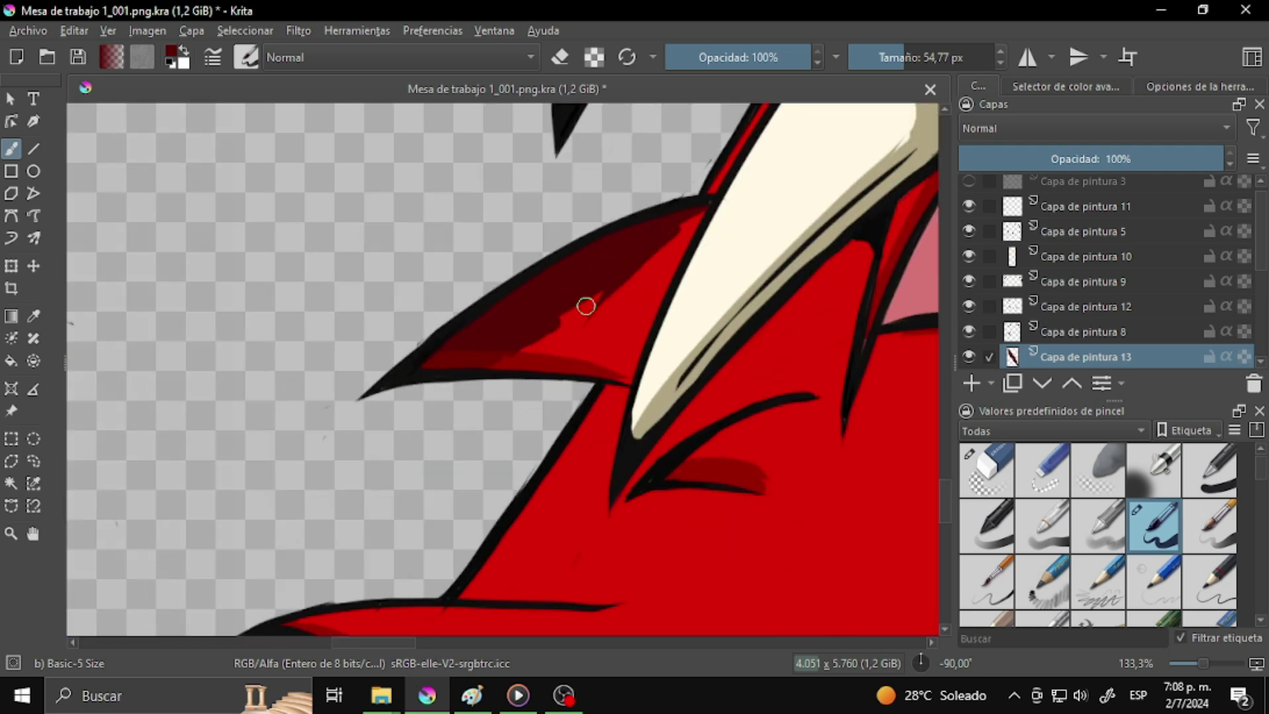
{"action": "key", "text": "4"}
{"action": "key", "text": "4"}
{"action": "key", "text": "6"}
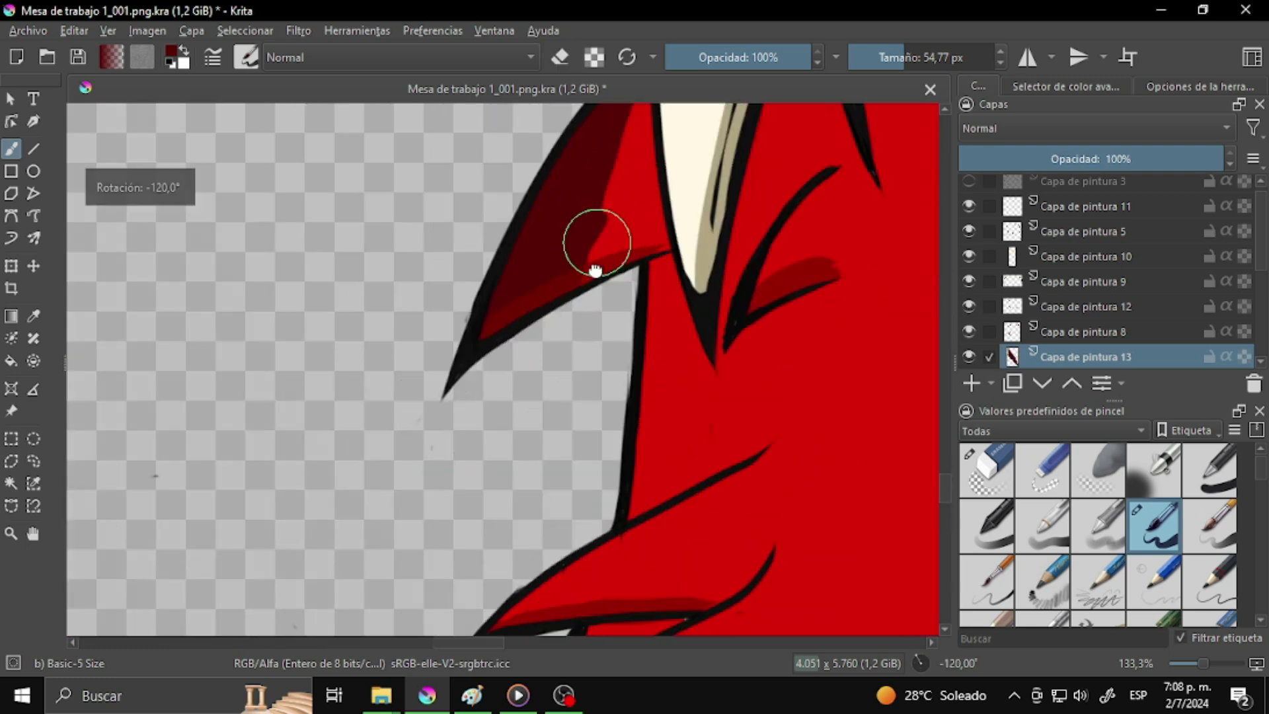
{"action": "key", "text": "4"}
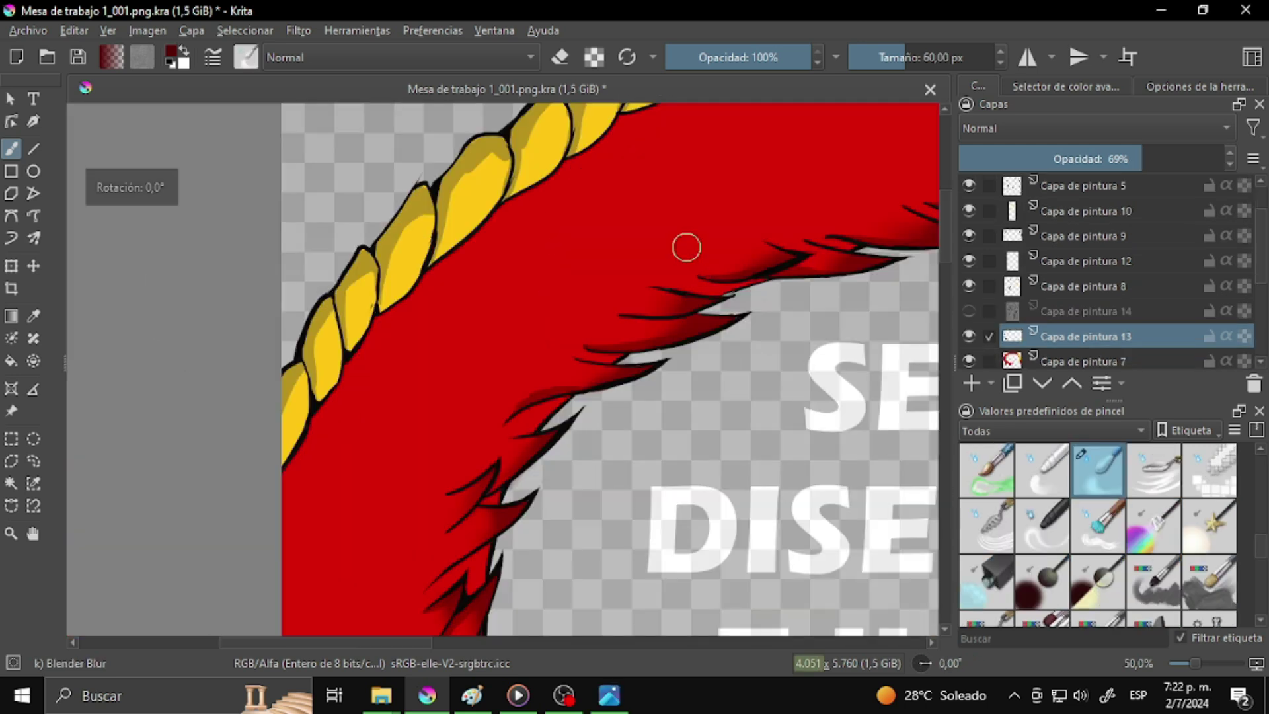
Step: Examine the blended shadows on the spikes along the inner curve of the dragon's body
{"action": "key", "text": "6"}
{"action": "key", "text": "6"}
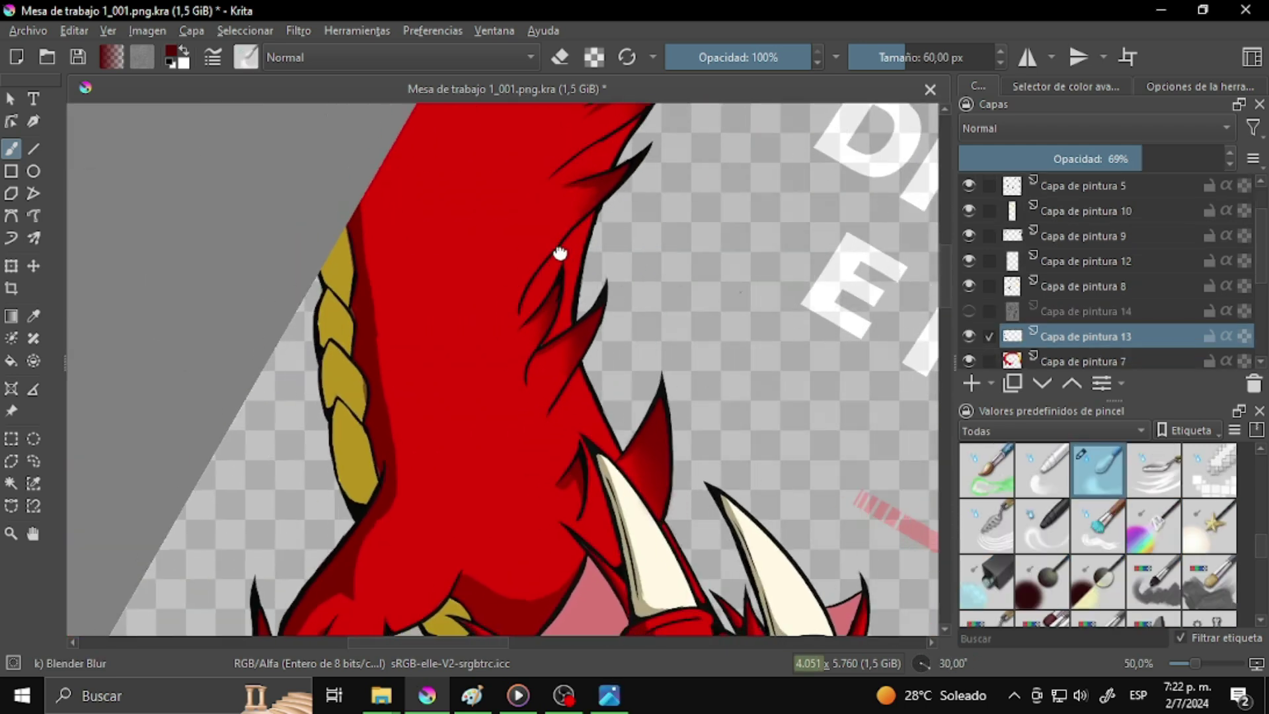
{"action": "key", "text": "4"}
{"action": "key", "text": "4"}
{"action": "key", "text": "minus"}
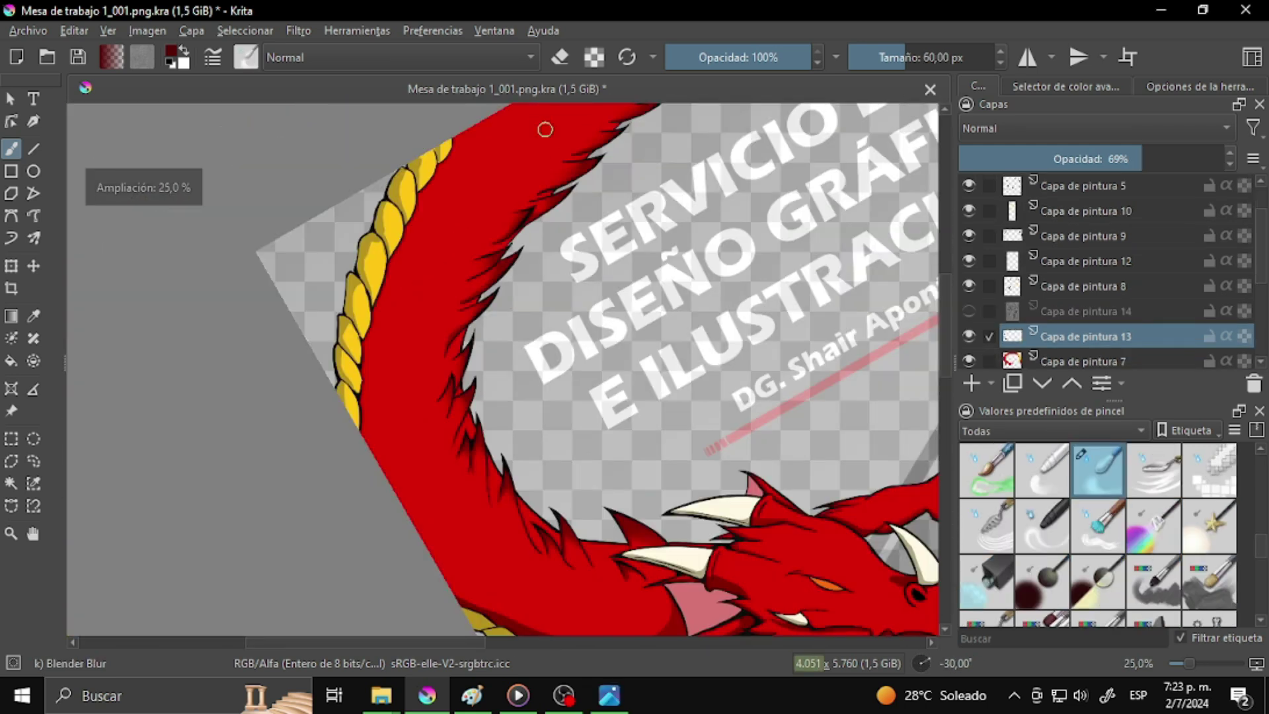
{"action": "key", "text": "4"}
{"action": "key", "text": "4"}
{"action": "key", "text": "1"}
Step: Switch to the Basic-5 Size brush in eraser mode at about 99 px for cleaning up shading around the lower ear-fin spine
{"action": "scroll", "coordinate": [1241, 534], "scroll_direction": "up", "scroll_amount": 5}
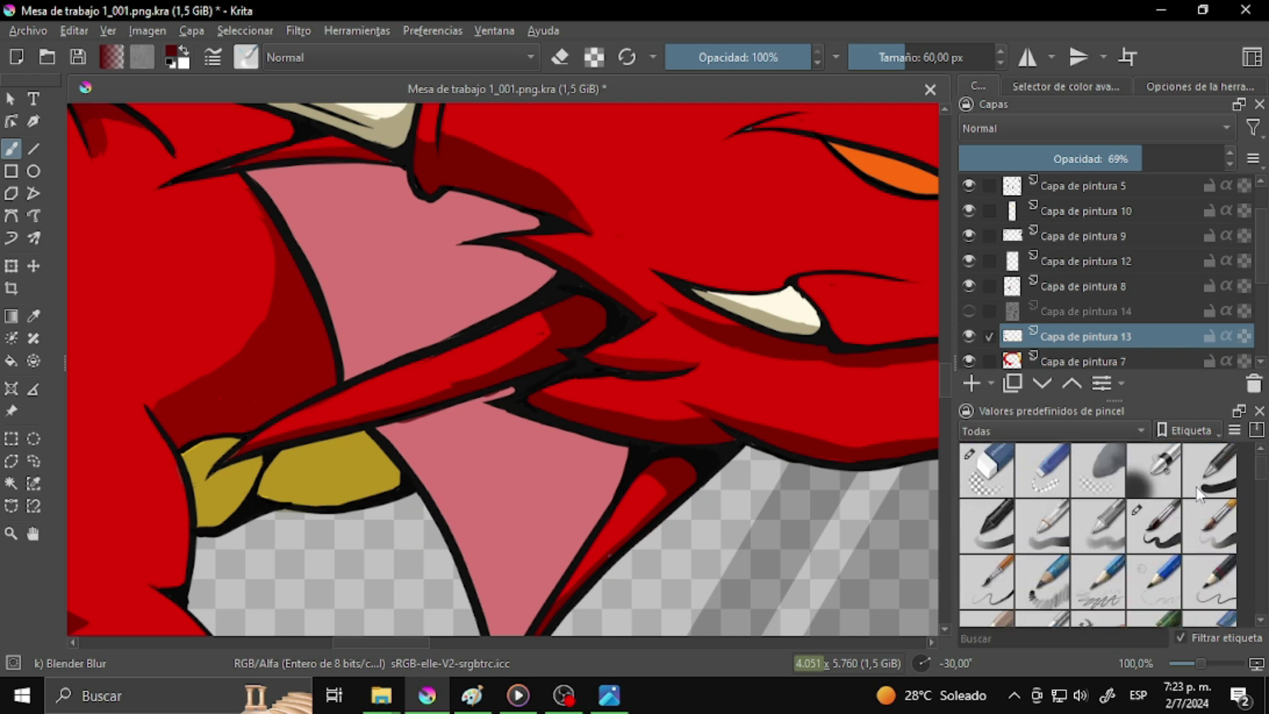
{"action": "left_click", "coordinate": [1153, 526]}
{"action": "scroll", "coordinate": [578, 365], "scroll_direction": "down", "scroll_amount": 1}
{"action": "key", "text": "e"}
{"action": "scroll", "coordinate": [659, 406], "scroll_direction": "down", "scroll_amount": 2}
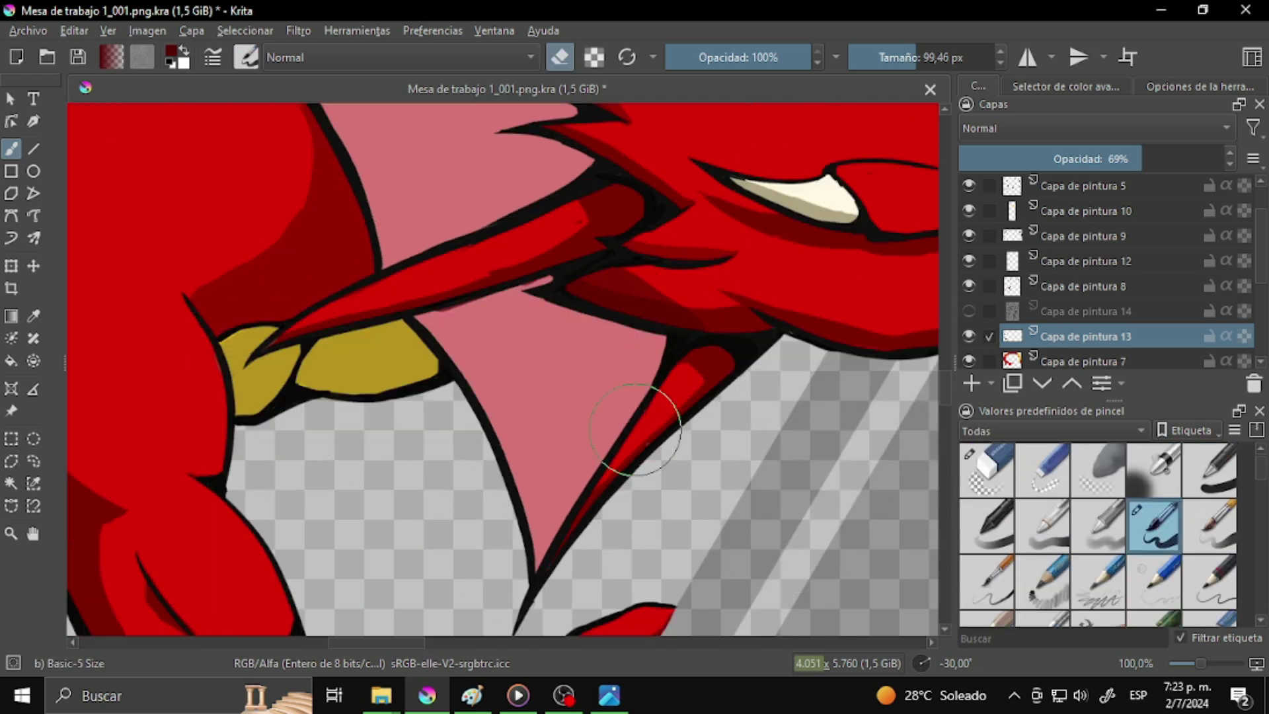